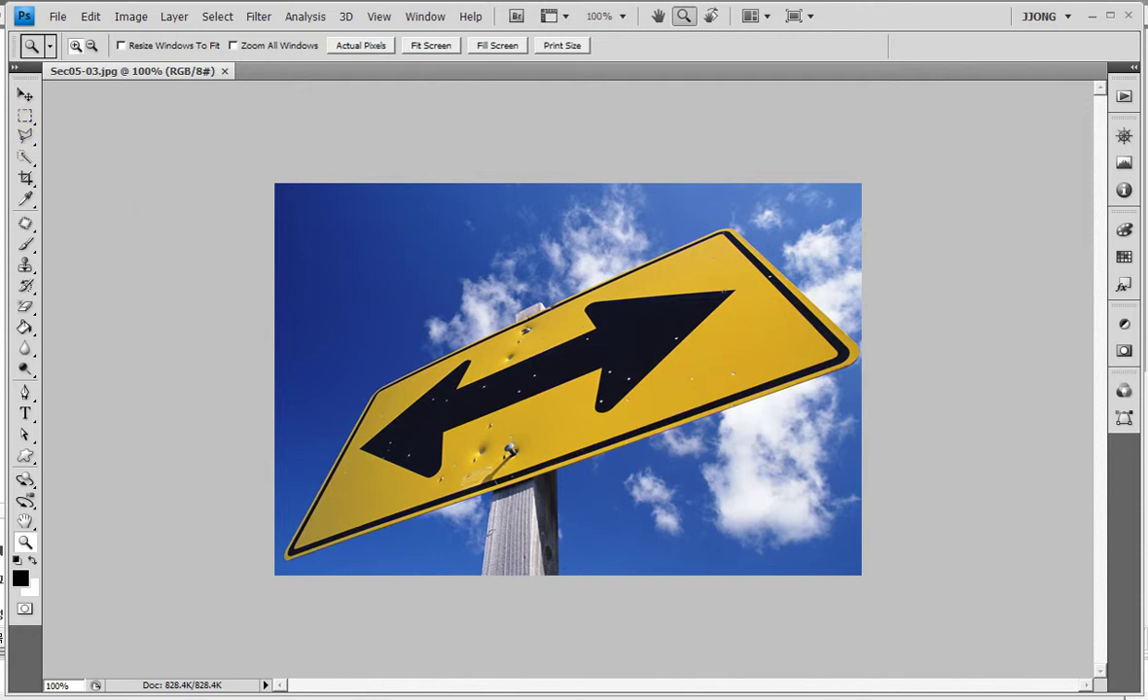
Step: Float Sec05-03.jpg into its own enlarged window and switch to the JJONG workspace
click(127, 71)
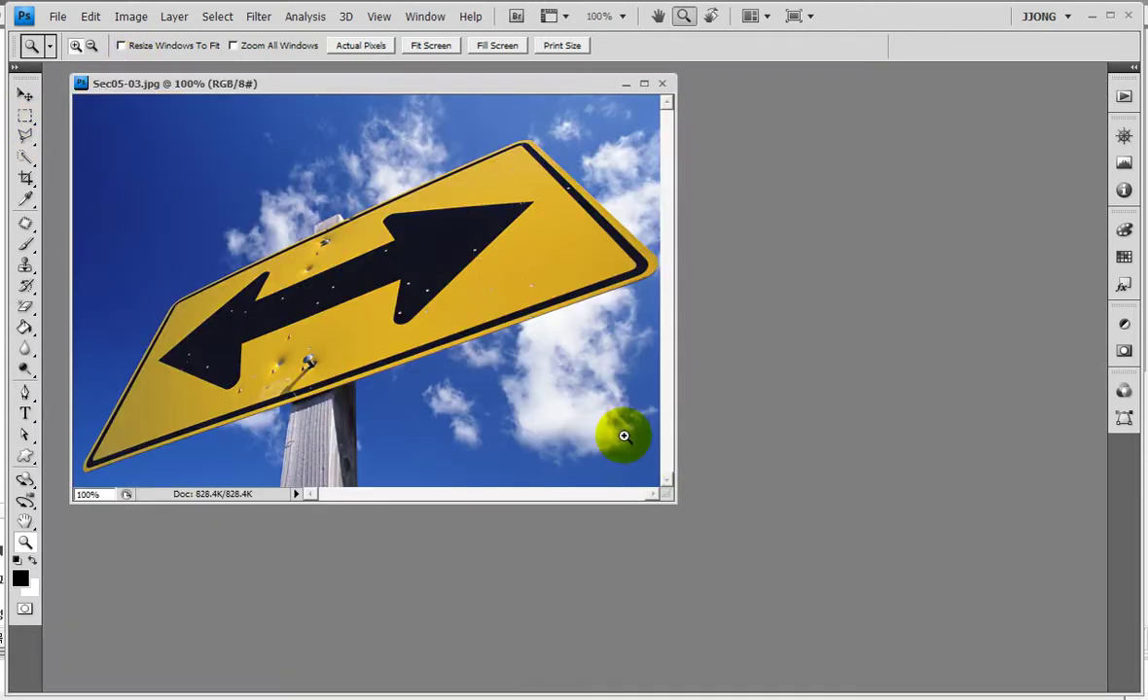
drag(669, 494, 758, 557)
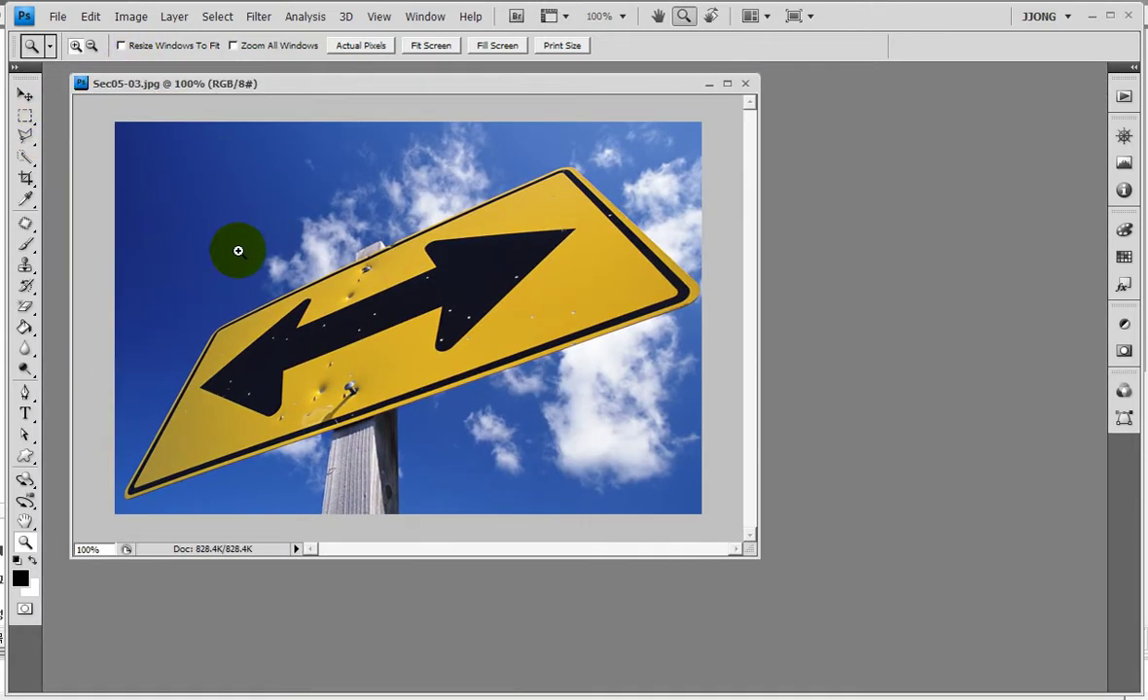
click(1058, 20)
click(1037, 41)
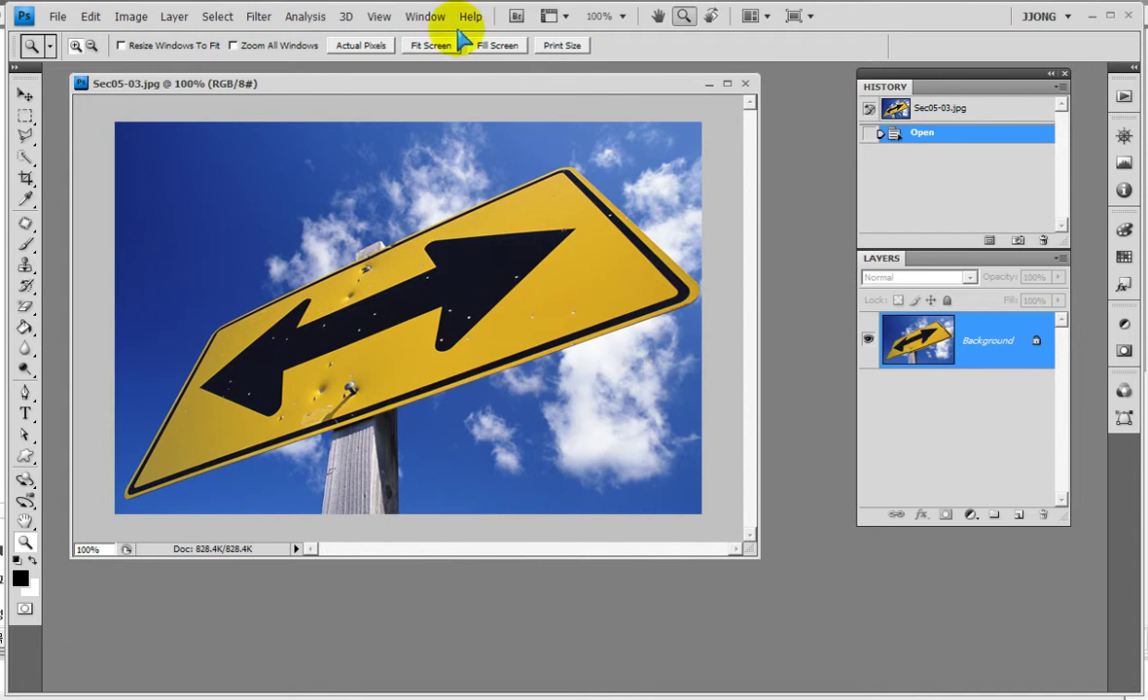
Step: Move the photo window down-right and zoom in to inspect the sign's lower-left edges
drag(459, 84, 523, 126)
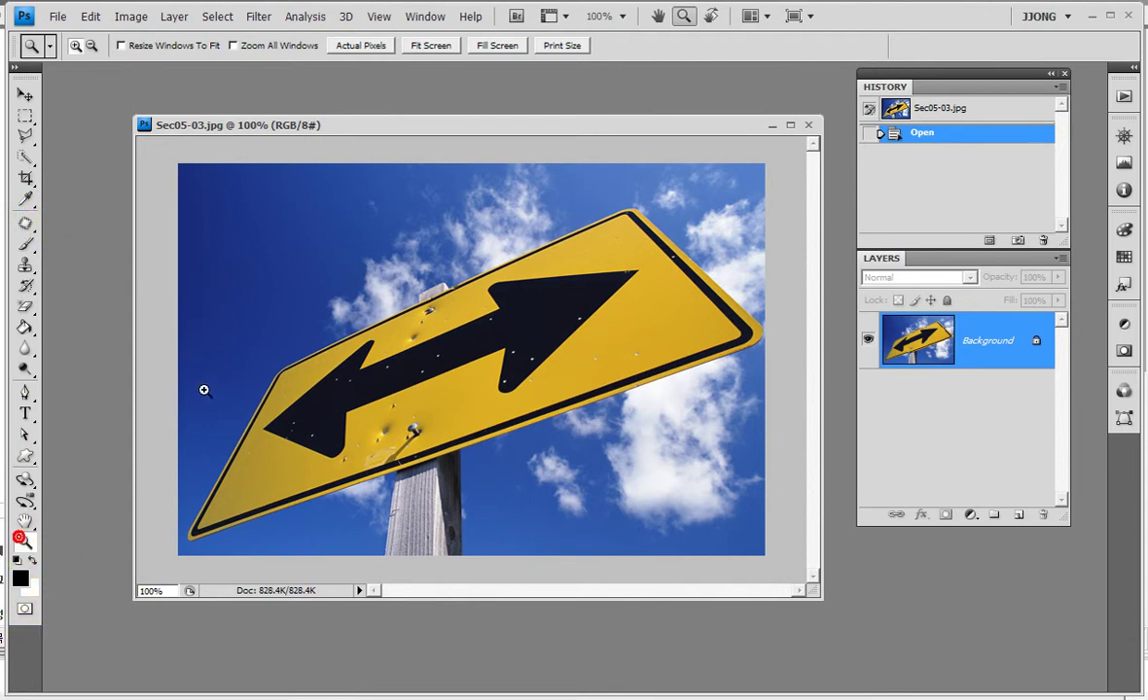
drag(204, 381, 372, 541)
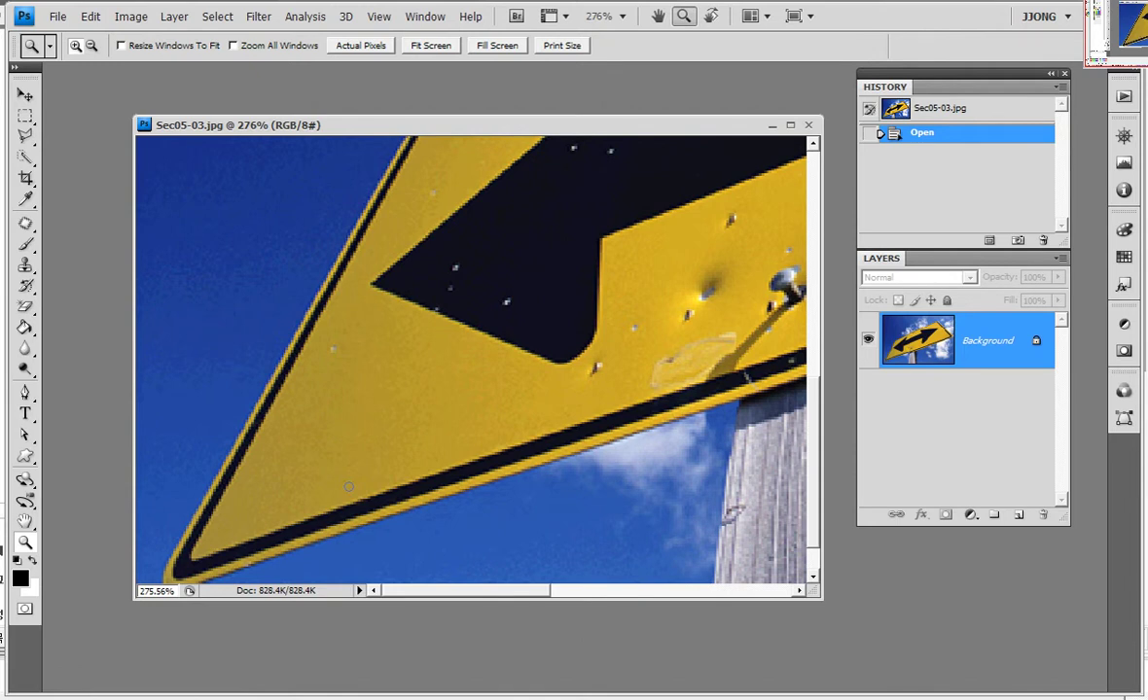
mouse_move(416, 144)
mouse_down()
mouse_move(356, 294)
mouse_move(230, 512)
mouse_move(332, 503)
mouse_move(531, 443)
mouse_move(581, 390)
mouse_up()
drag(331, 336, 336, 403)
drag(450, 261, 441, 336)
drag(484, 282, 478, 362)
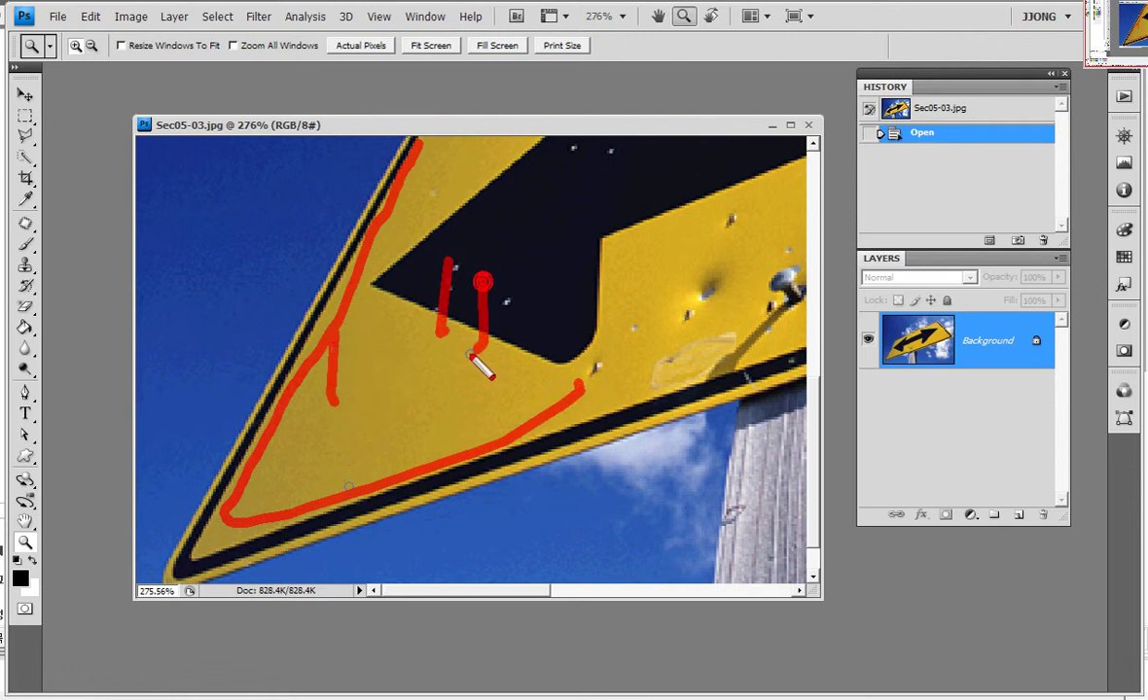
Step: Return the view to 100% and bring up the Quick Selection tool flyout
key(Escape)
key(ctrl+1)
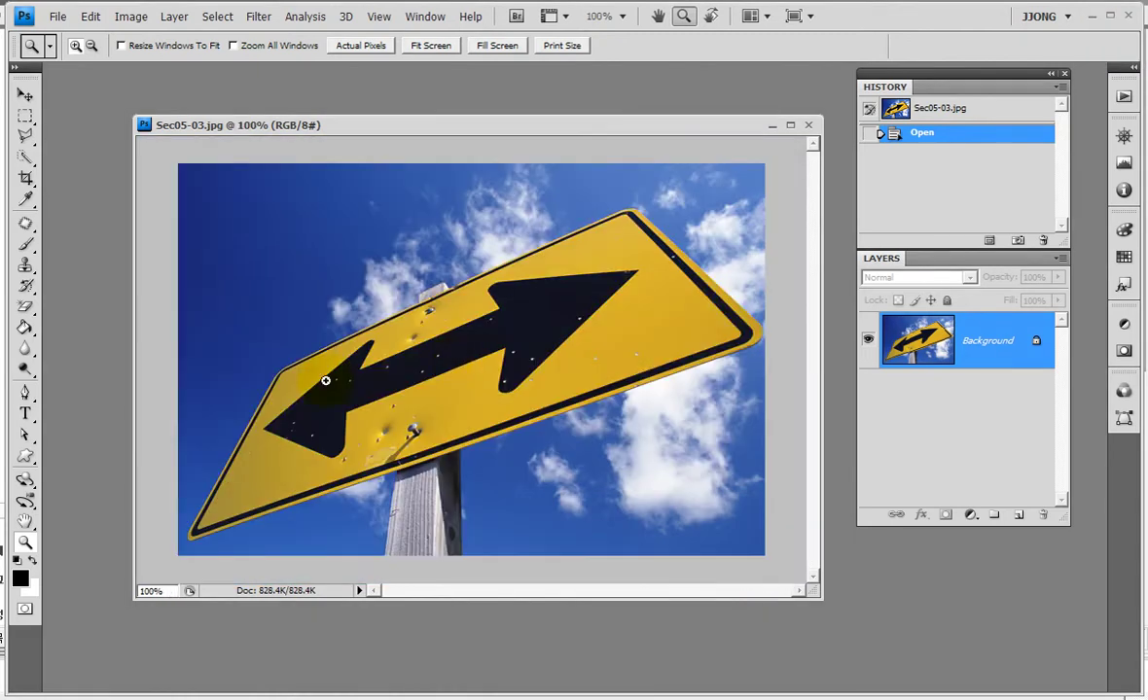
click(26, 157)
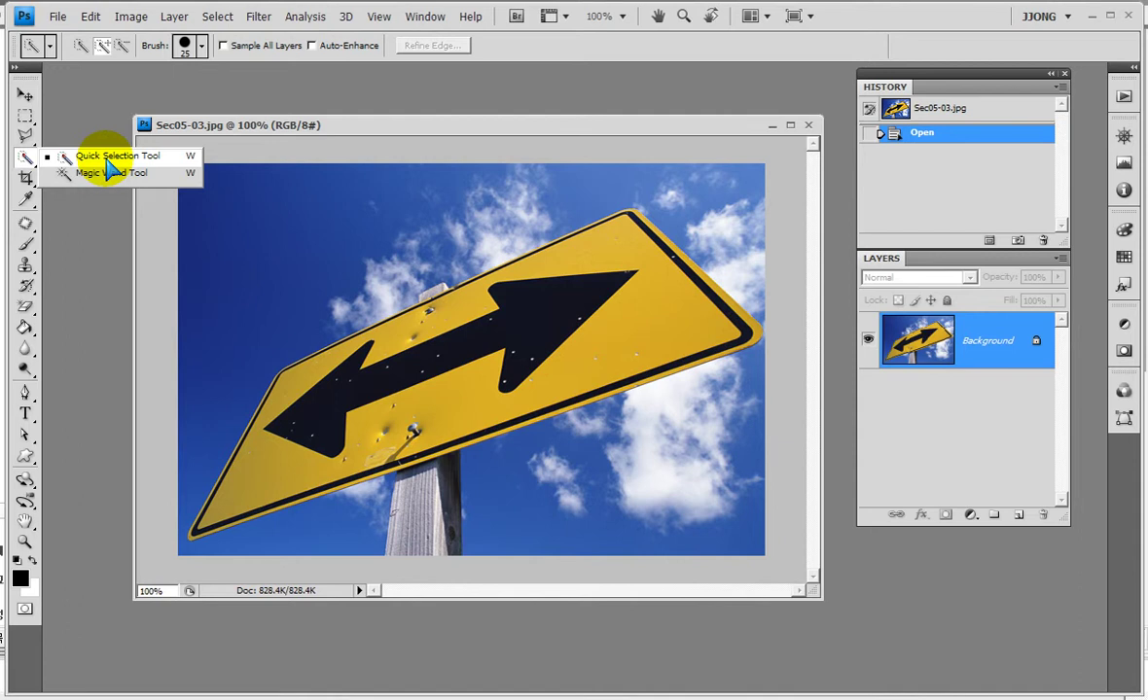
Step: Paint a Quick Selection over the whole yellow sign with a 40 px brush
click(115, 157)
key(bracketright)
key(bracketright)
drag(574, 243, 349, 386)
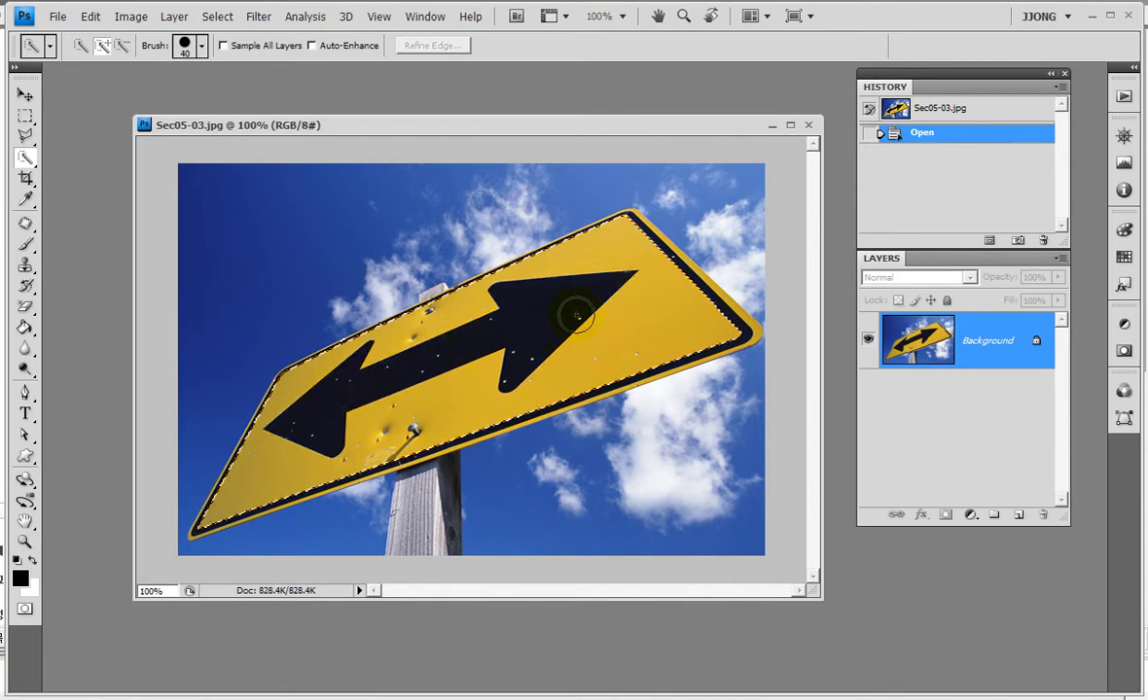
Step: Zoom in on the sign's upper corner to check the selection edge
click(25, 542)
drag(627, 225, 690, 307)
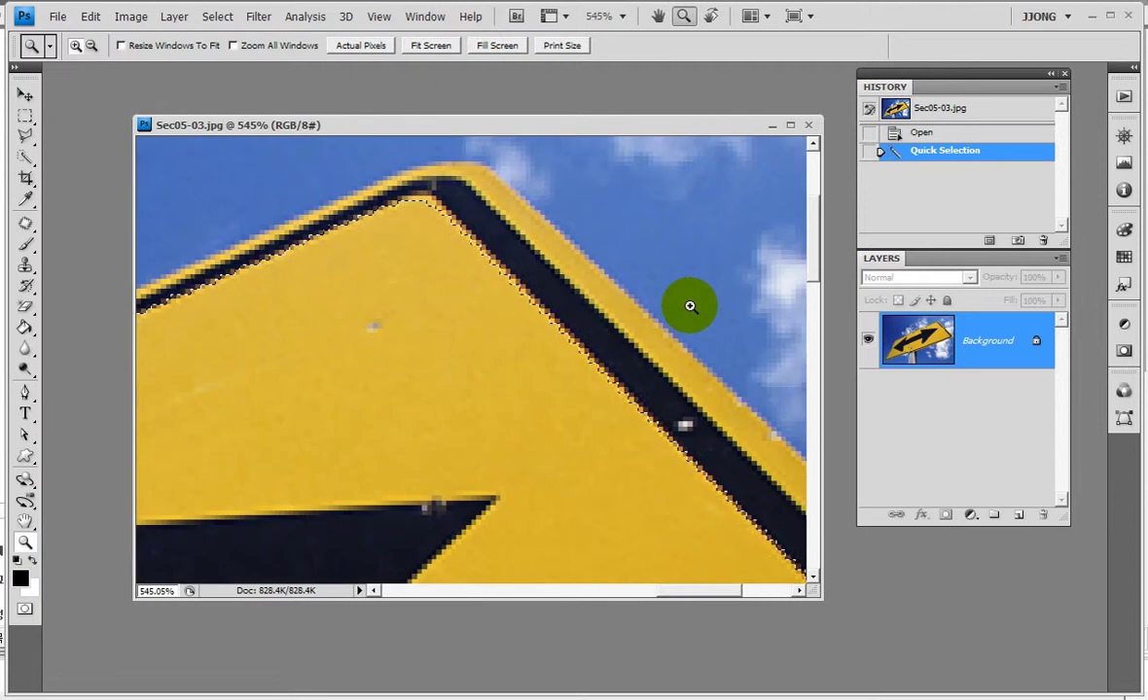
mouse_move(195, 315)
mouse_down()
mouse_move(425, 234)
mouse_move(653, 434)
mouse_up()
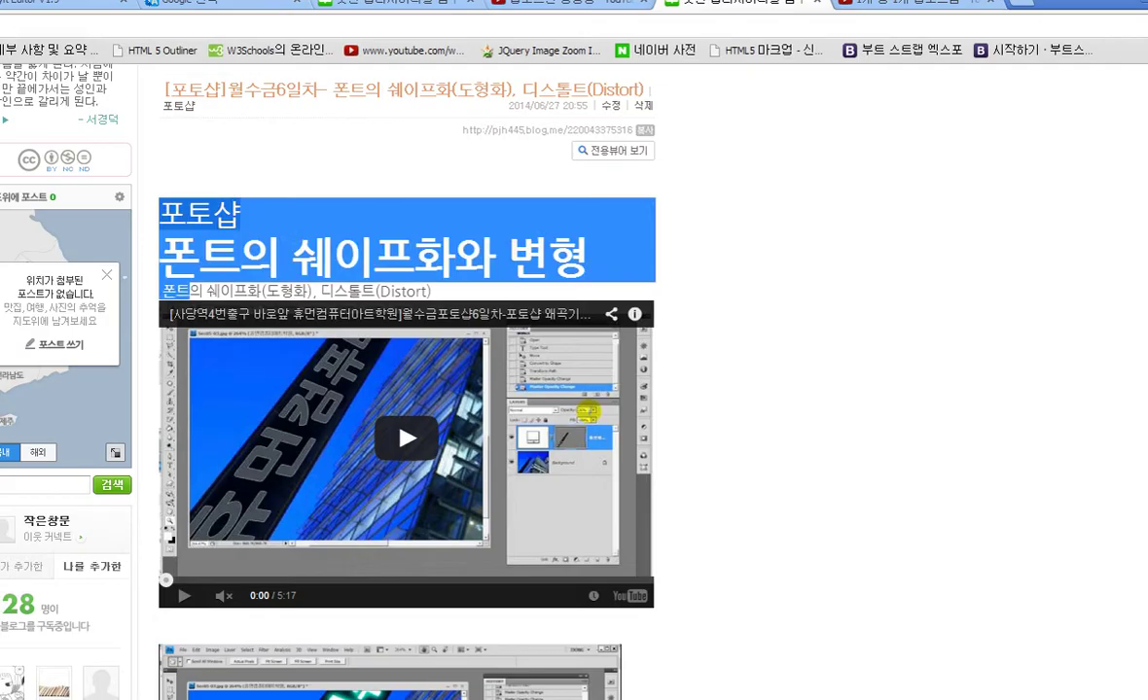
click(955, 549)
click(786, 397)
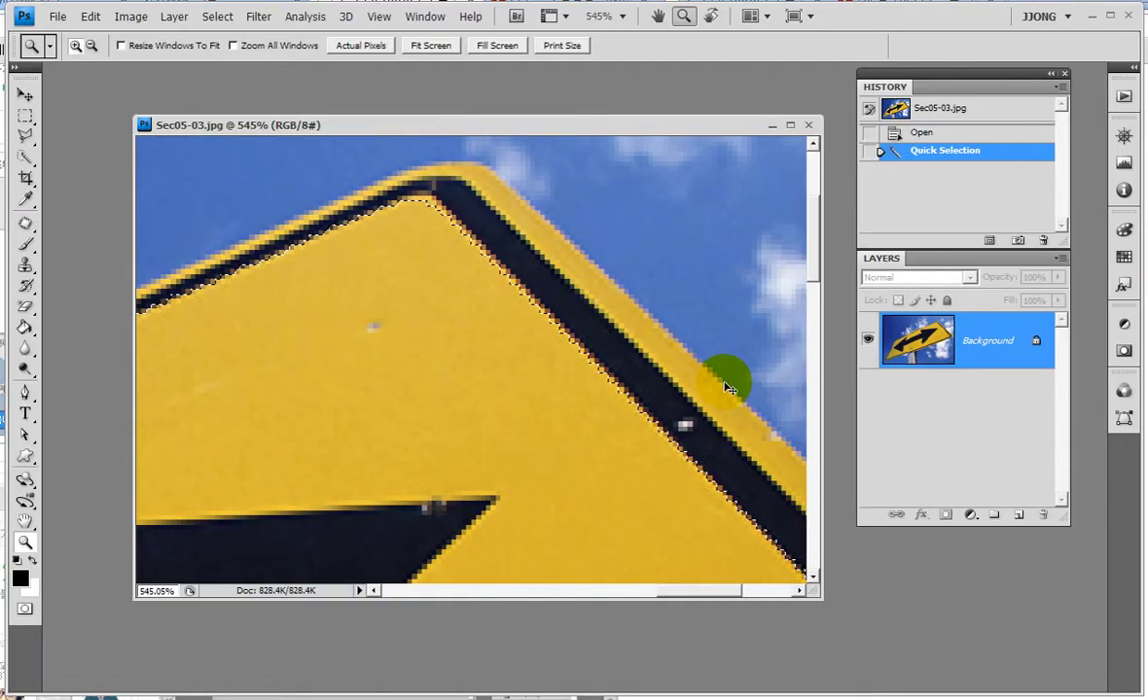
Step: Zoom back to 100% to view the whole selected sign
key(ctrl+1)
click(39, 541)
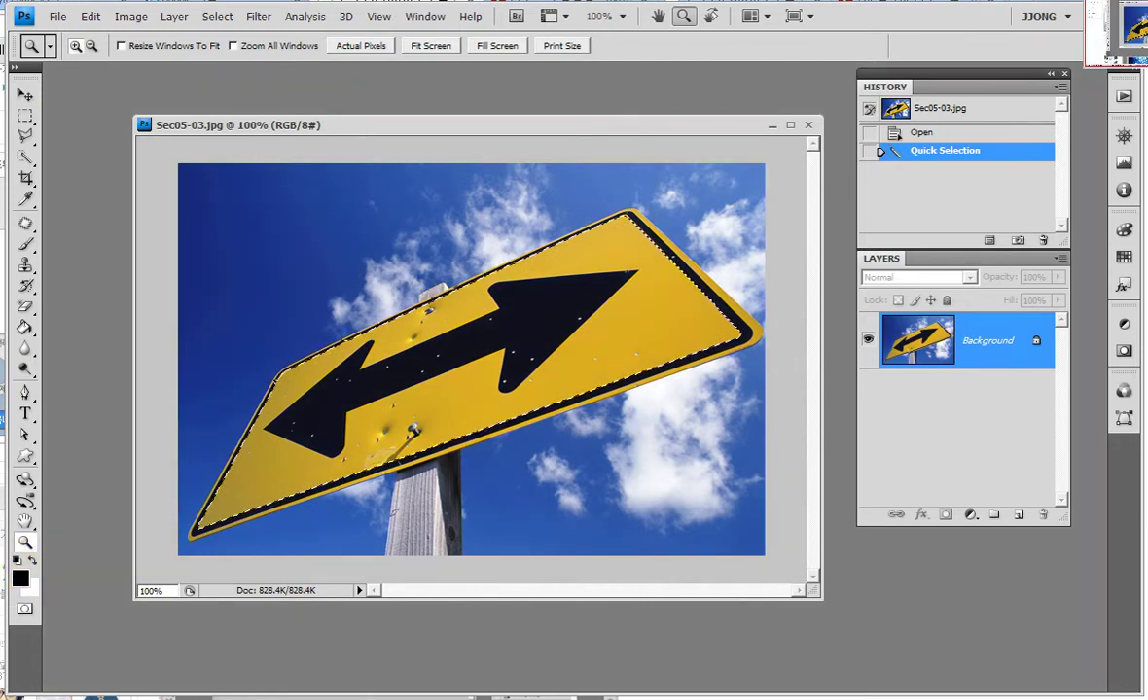
click(21, 574)
click(216, 511)
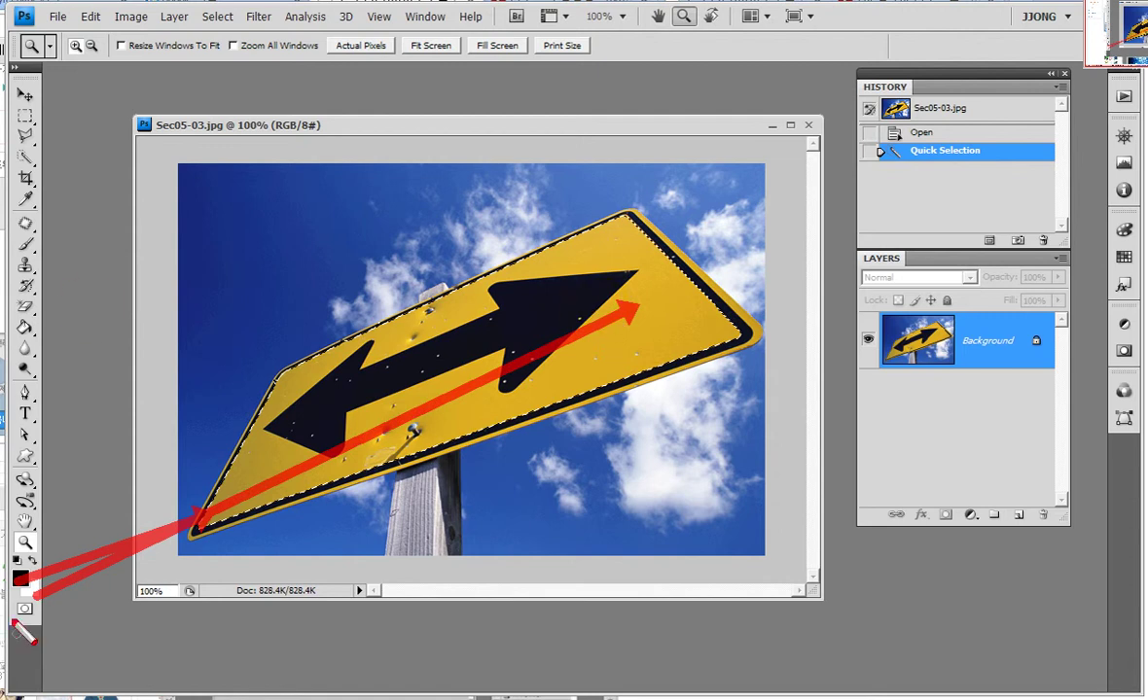
drag(39, 564, 60, 611)
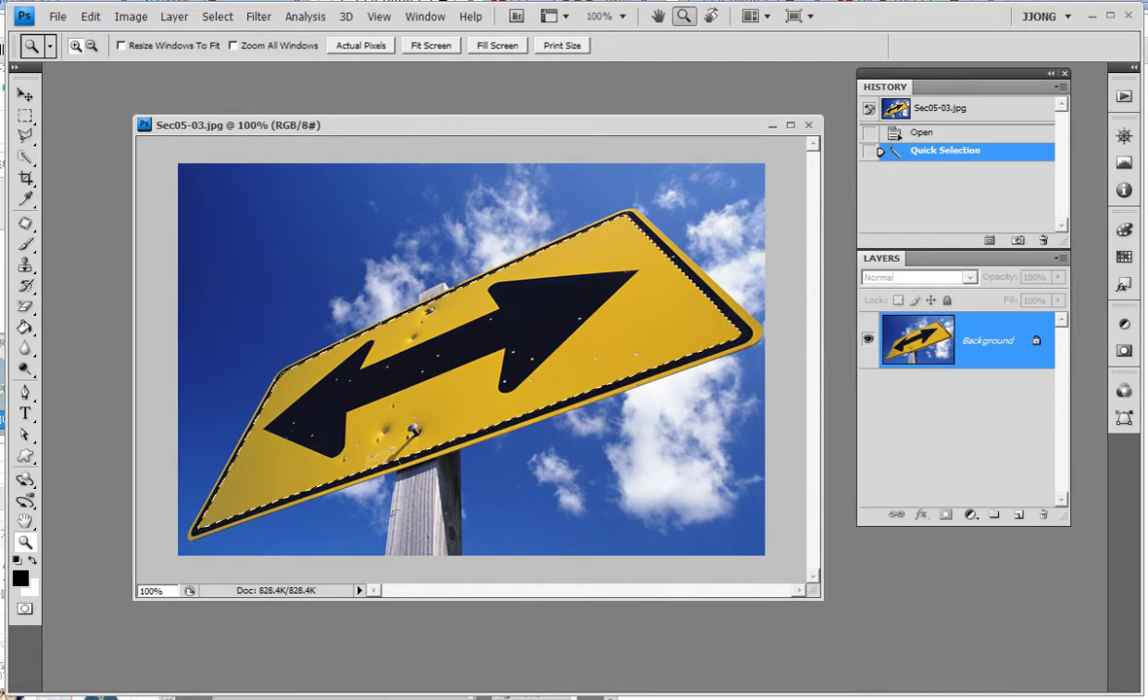
Step: Set the foreground colour to the sign's dark yellow-brown a38c3c
click(22, 578)
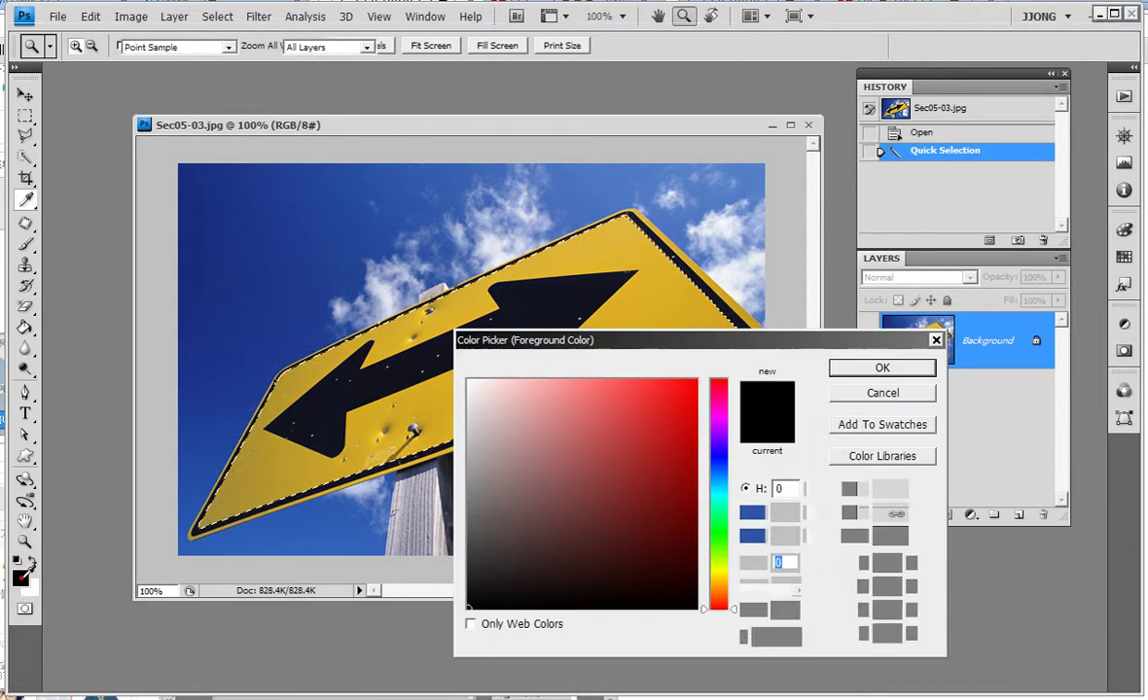
click(206, 518)
click(856, 368)
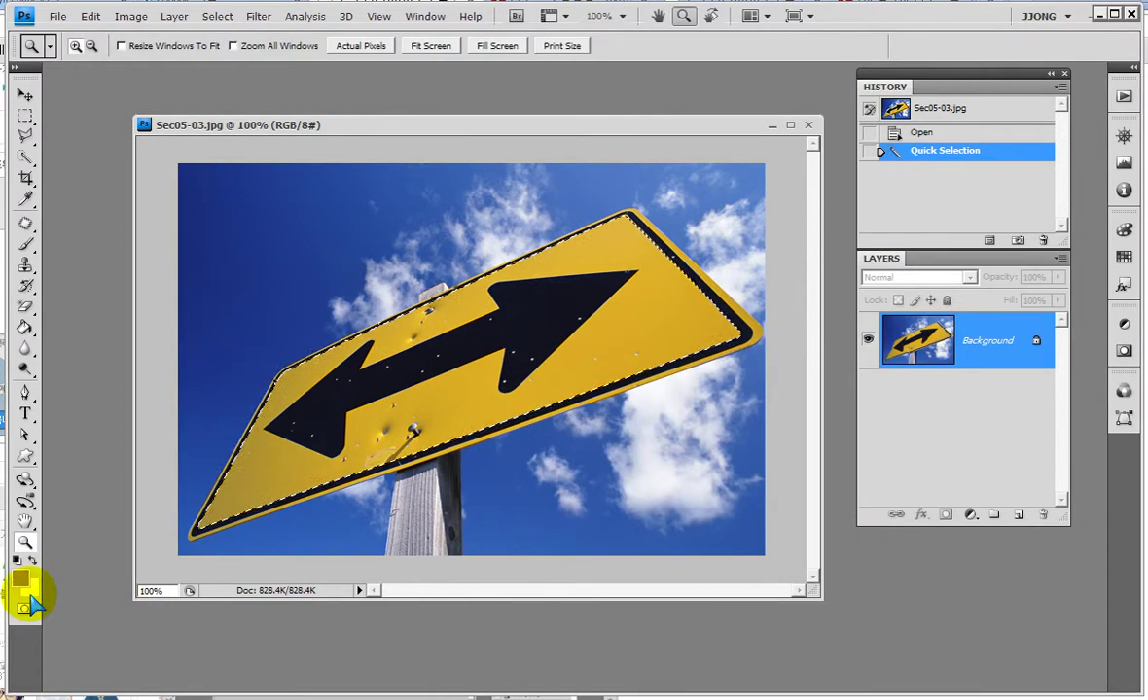
Step: Set the background colour to the sign's bright yellow dcb029
click(27, 587)
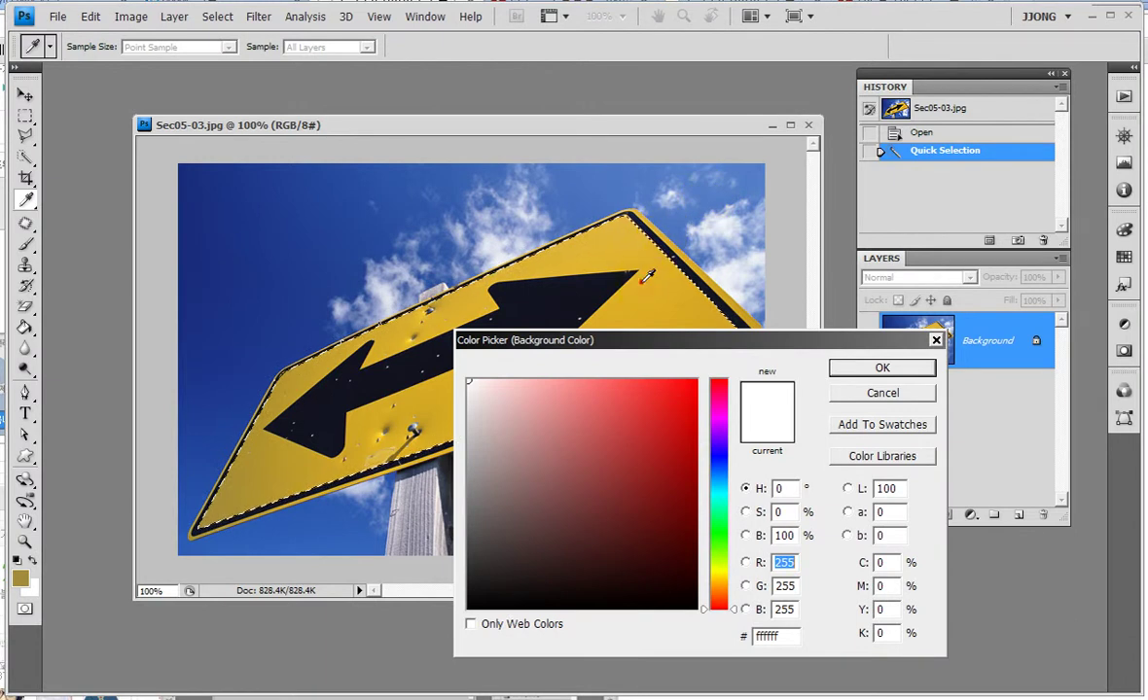
click(598, 255)
click(883, 370)
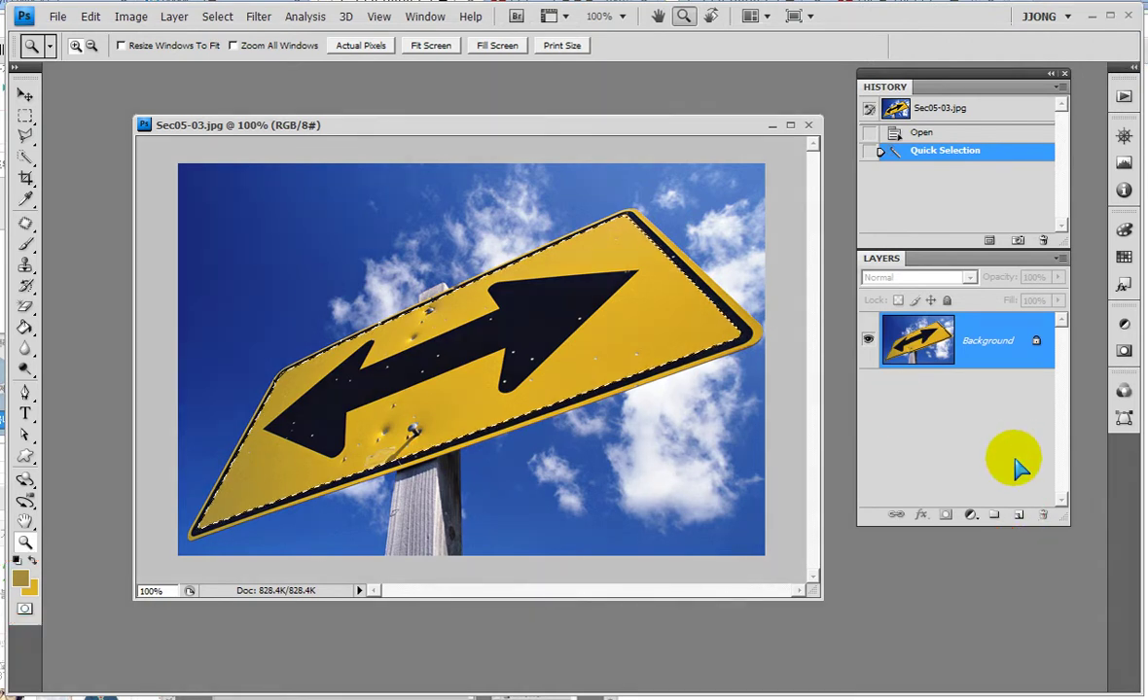
Step: Add an empty Layer 1 and hide the Background layer
click(1018, 515)
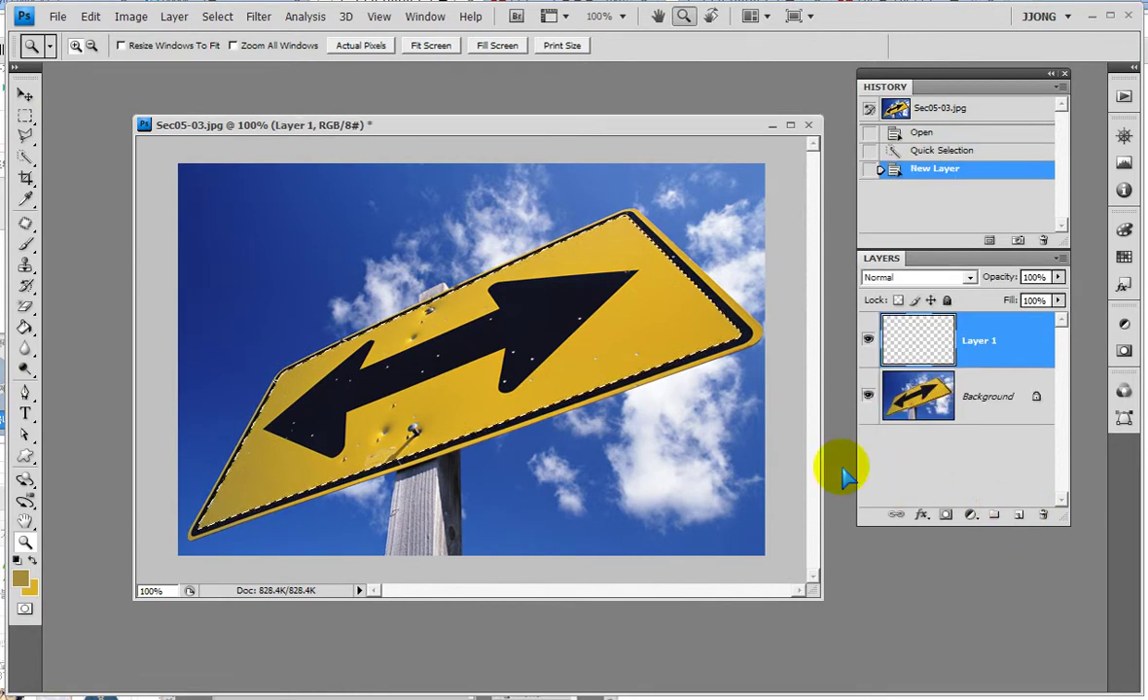
click(868, 396)
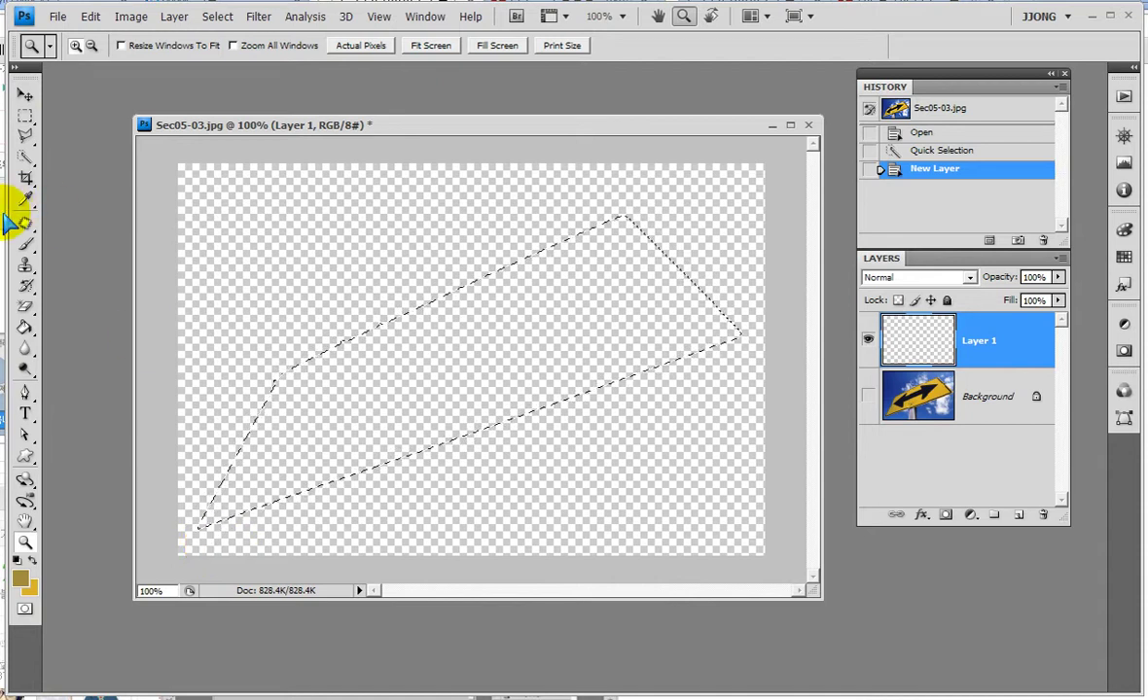
click(26, 328)
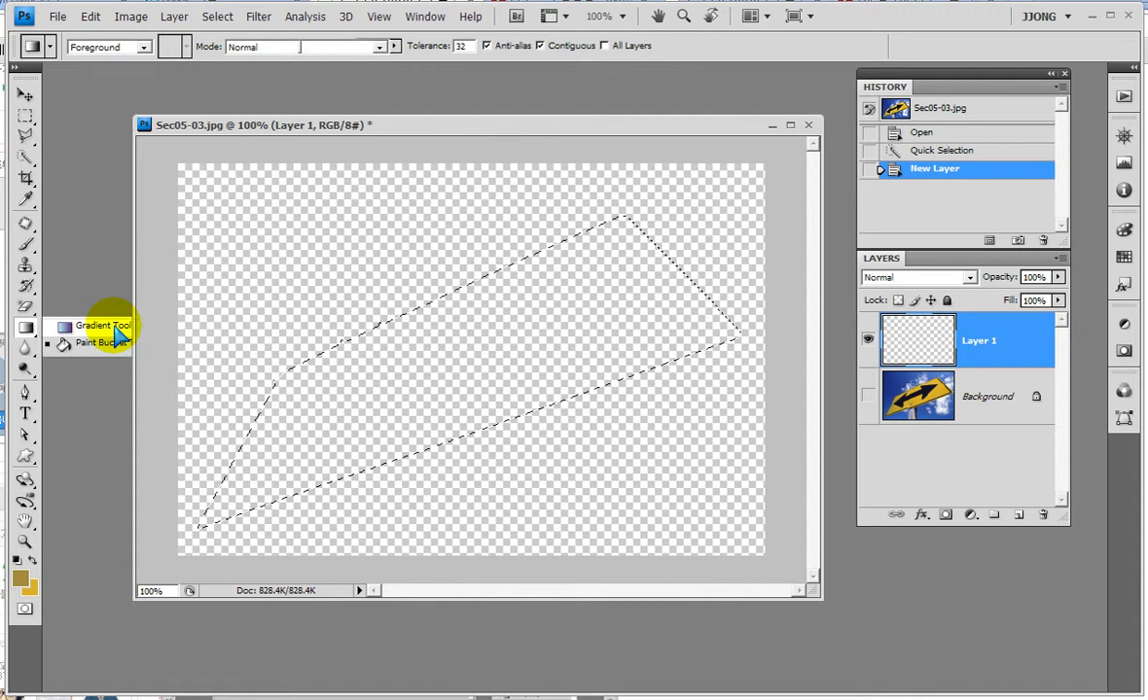
Step: Drag a Foreground-to-Background gradient across the sign selection from lower-left to upper-right on Layer 1
click(115, 329)
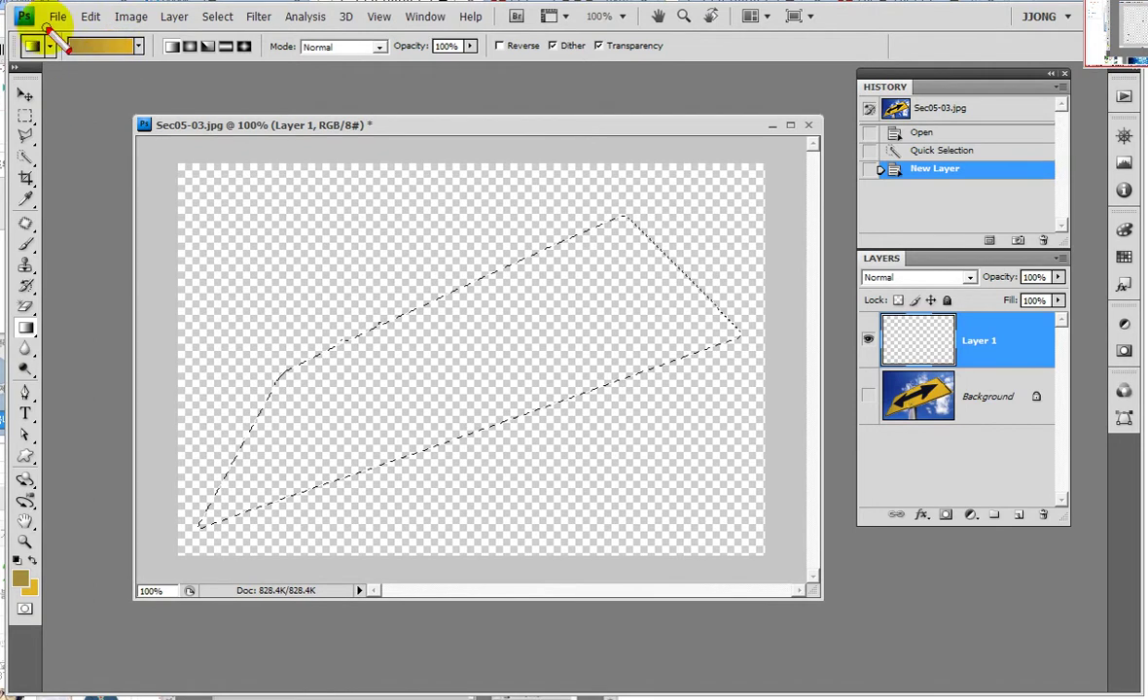
drag(58, 29, 49, 39)
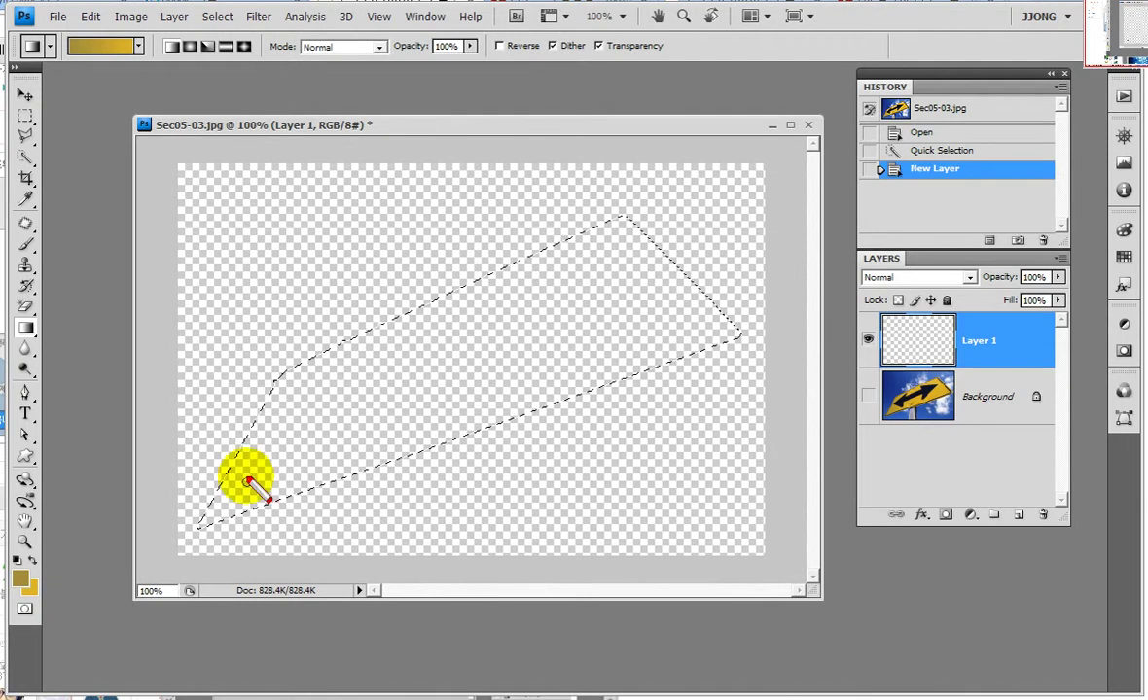
drag(230, 500, 613, 237)
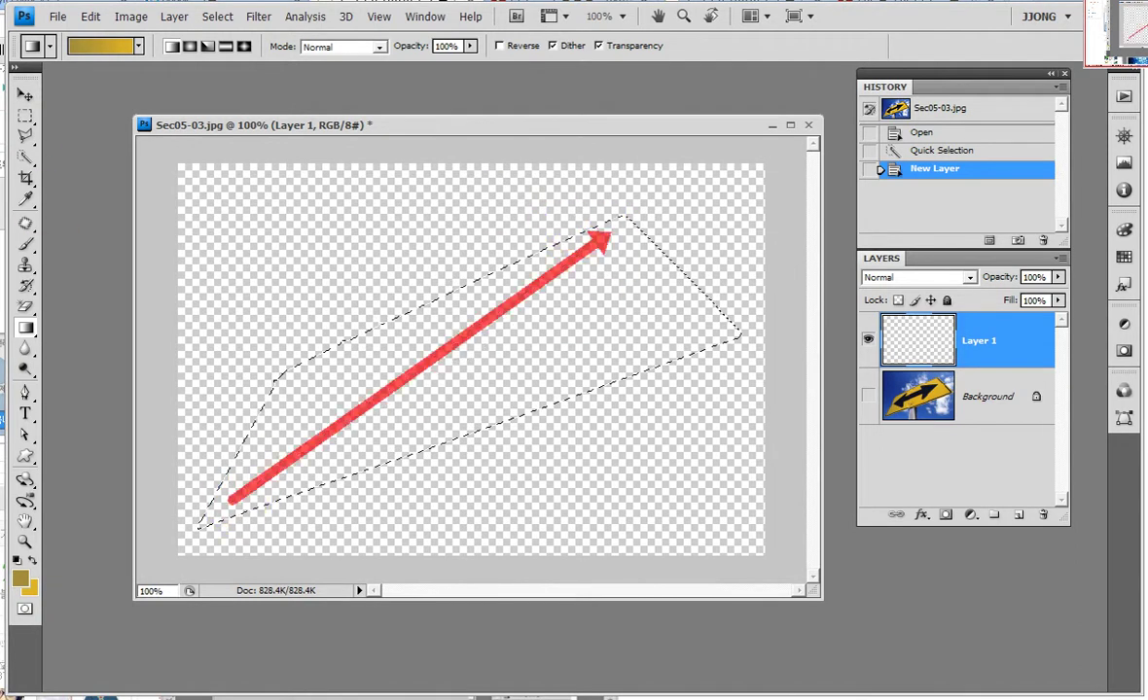
click(227, 502)
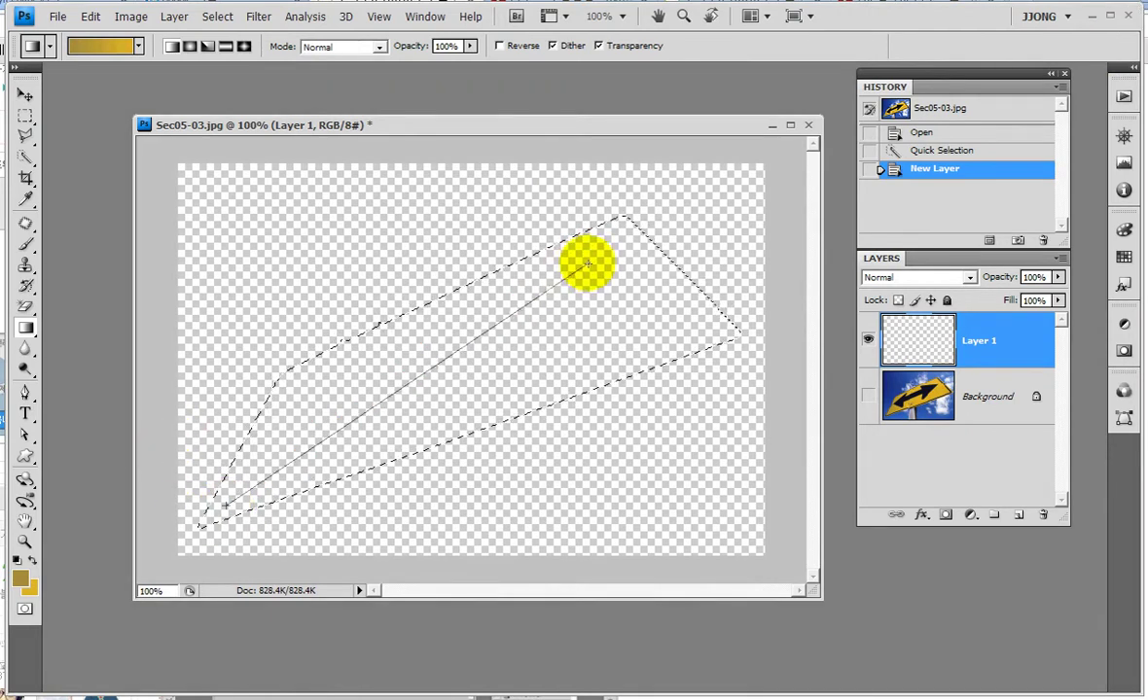
drag(227, 502, 633, 220)
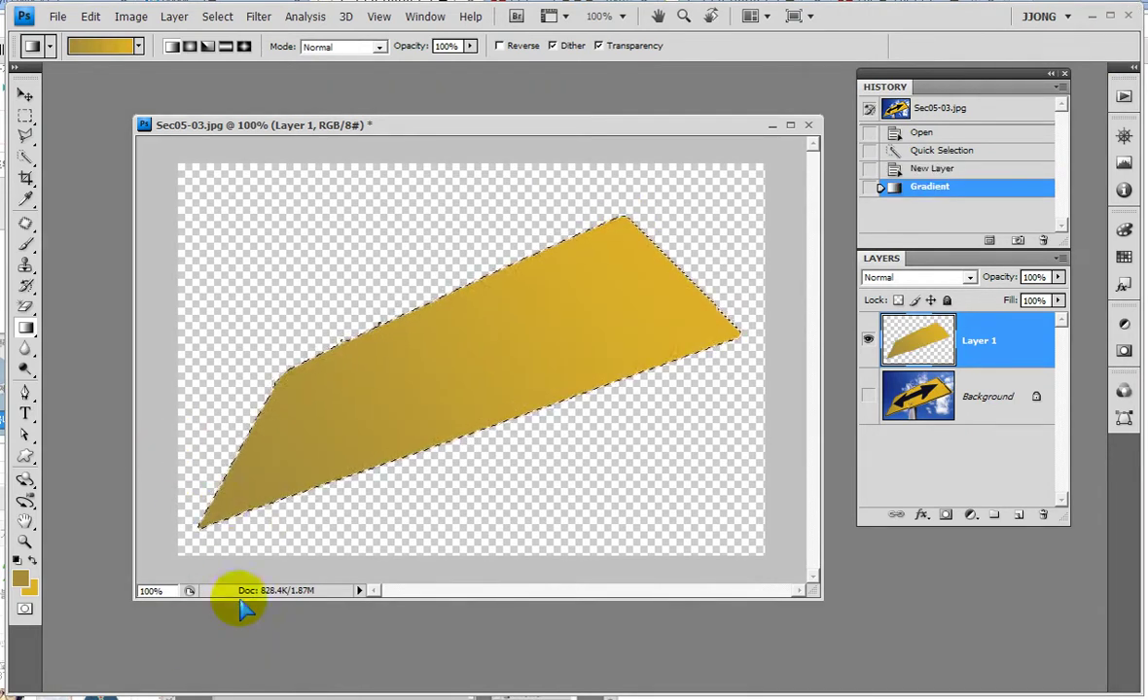
drag(229, 507, 628, 236)
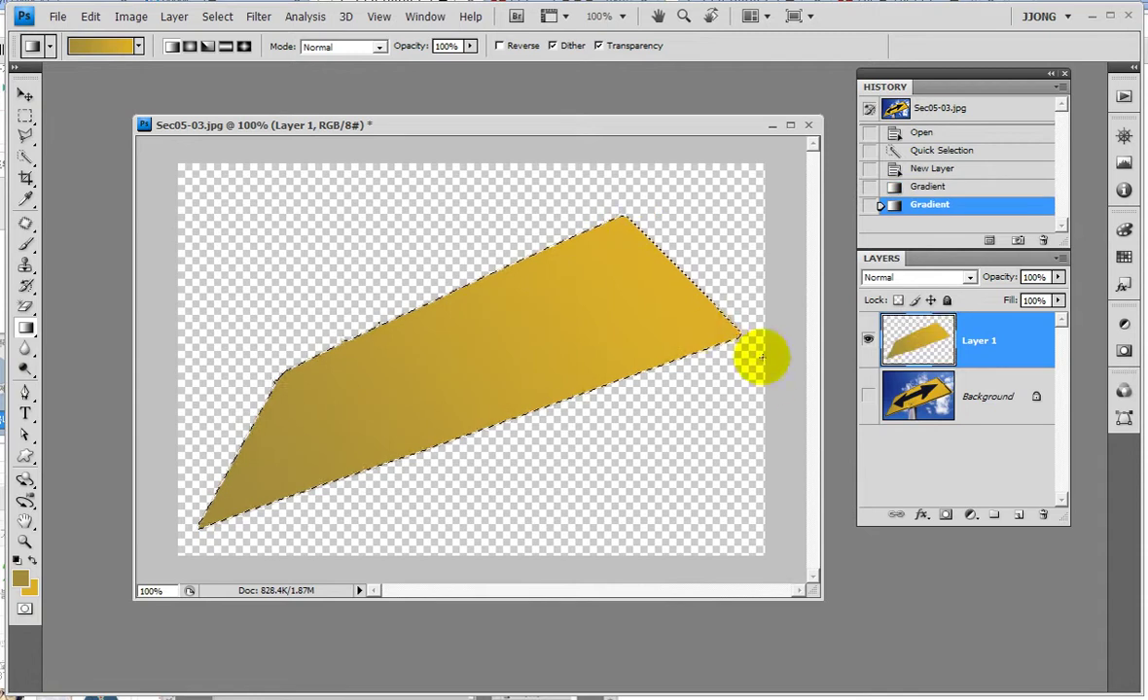
Step: Compare layers, then redraw a brighter gold gradient from the sign's lower-left toward its centre
click(869, 395)
click(869, 343)
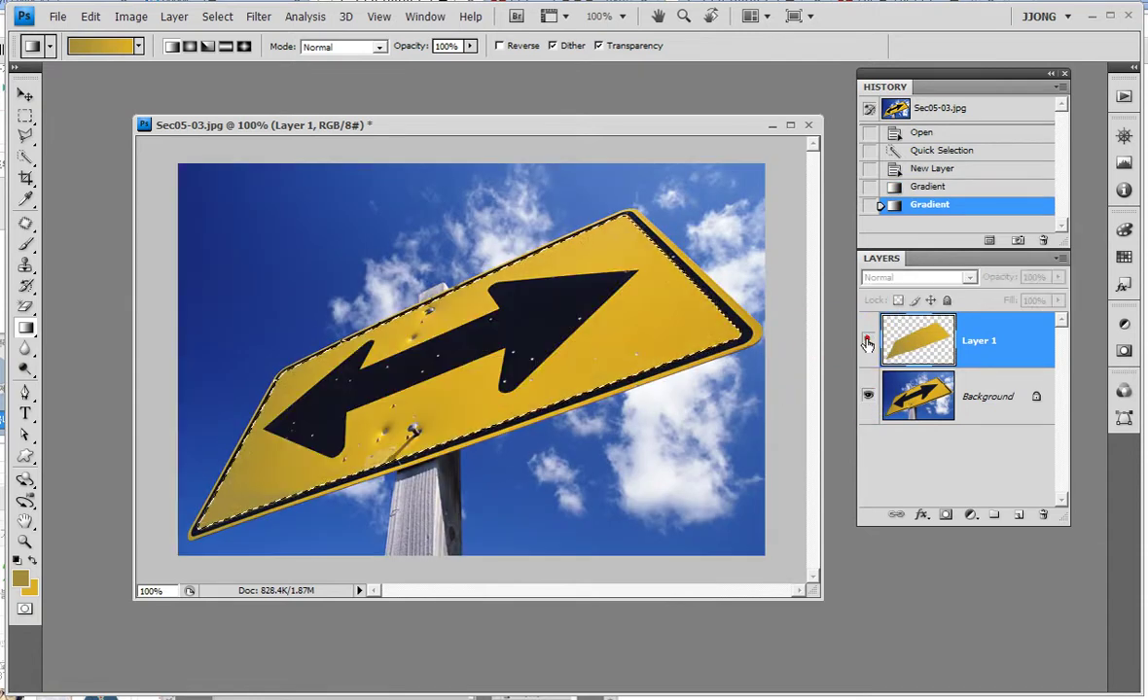
click(869, 341)
click(869, 340)
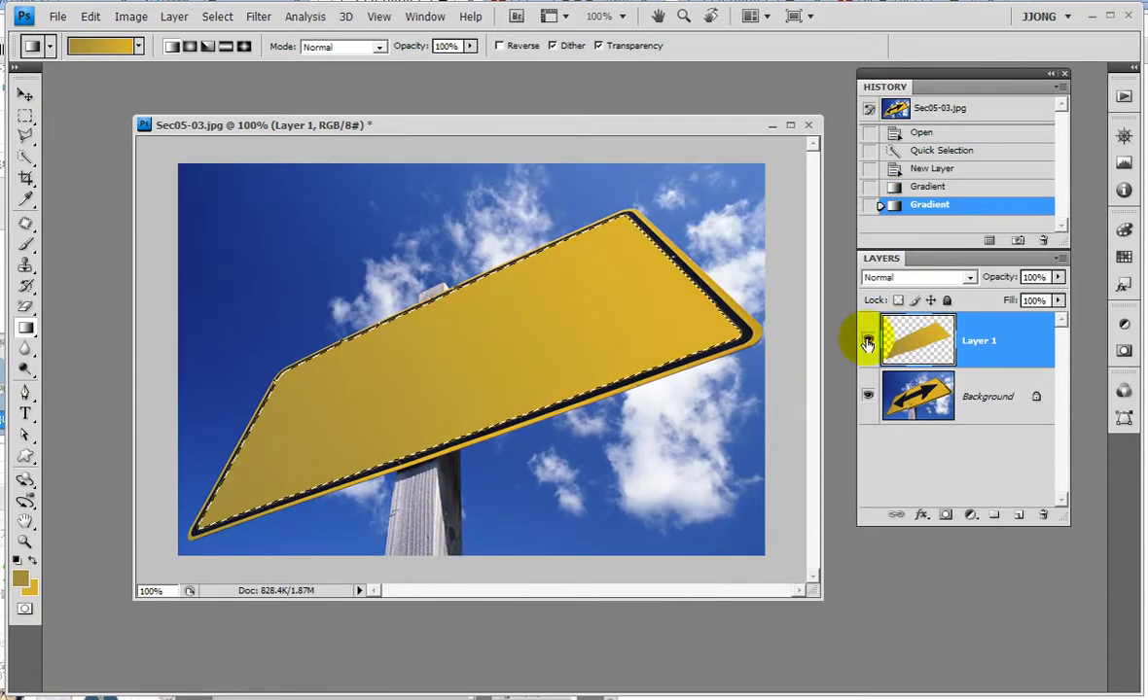
drag(231, 500, 469, 312)
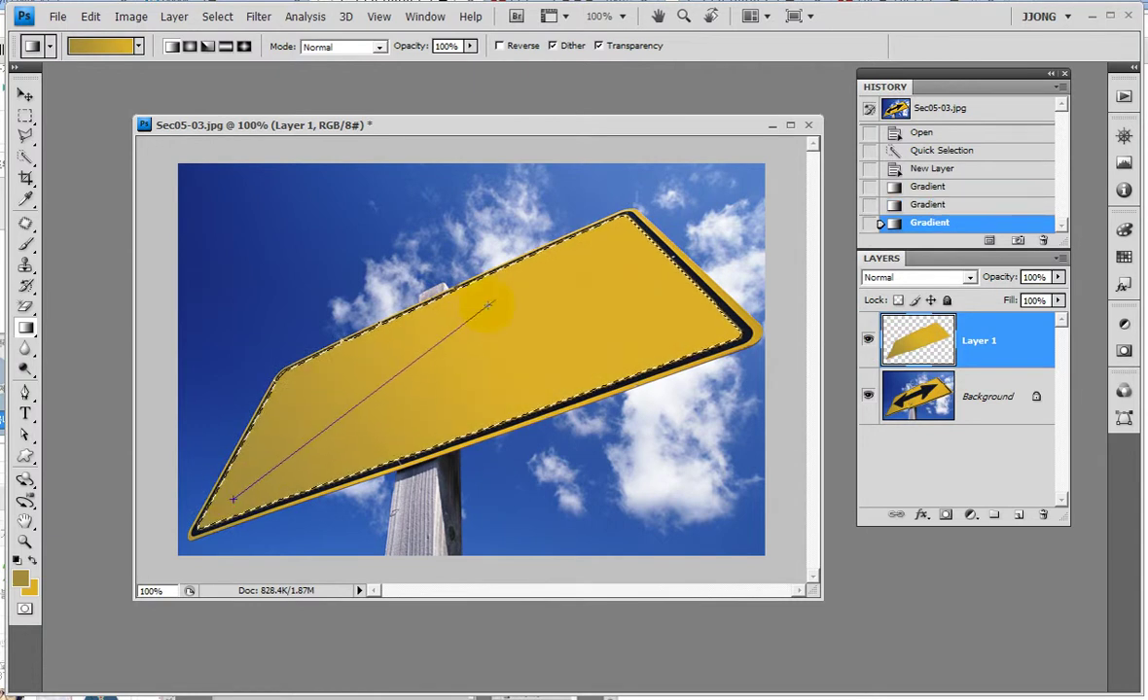
drag(488, 305, 488, 304)
Step: Toggle Layer 1 and Background visibility to compare, ending with Background hidden and Layer 1 shown
click(869, 339)
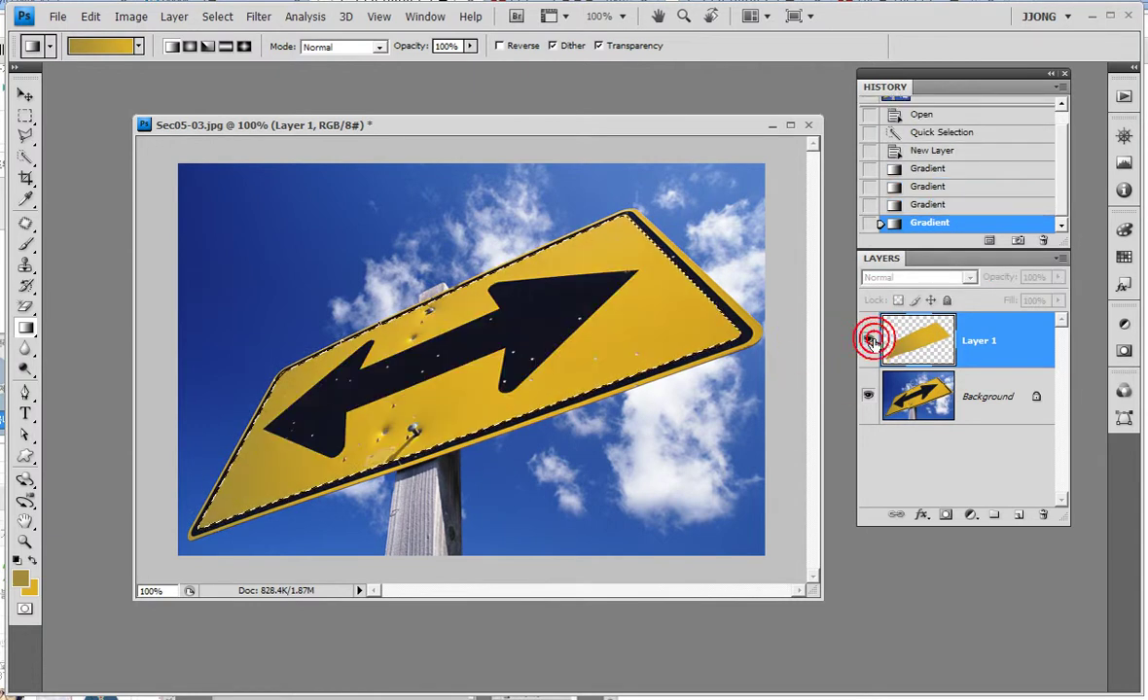
click(869, 340)
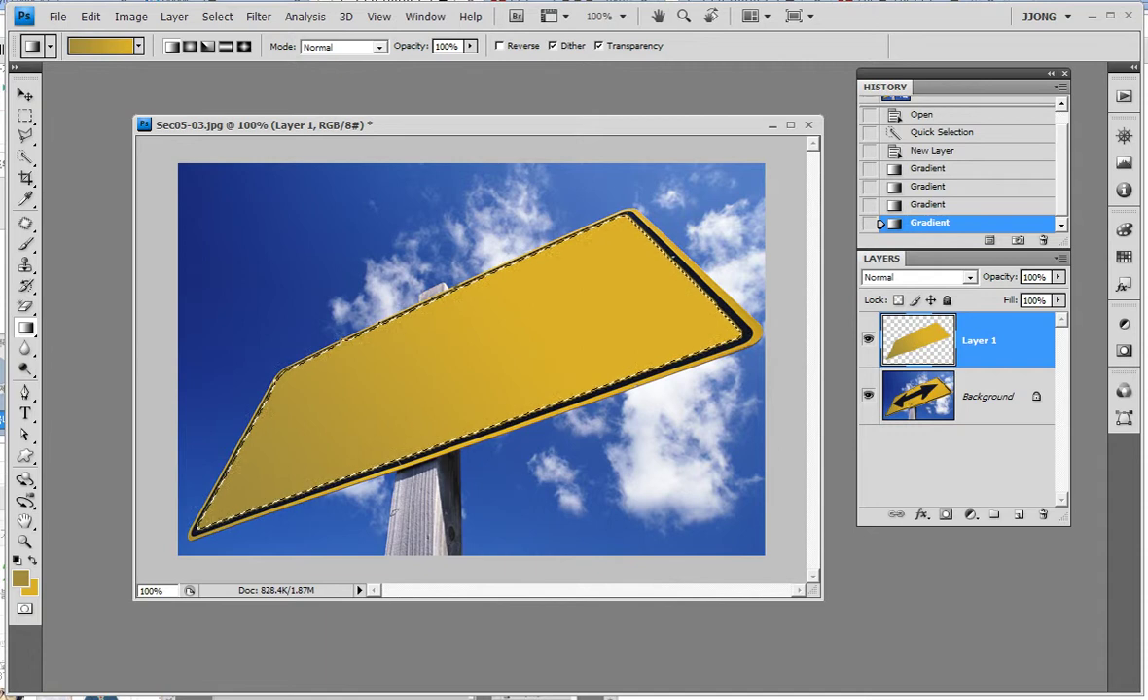
click(868, 396)
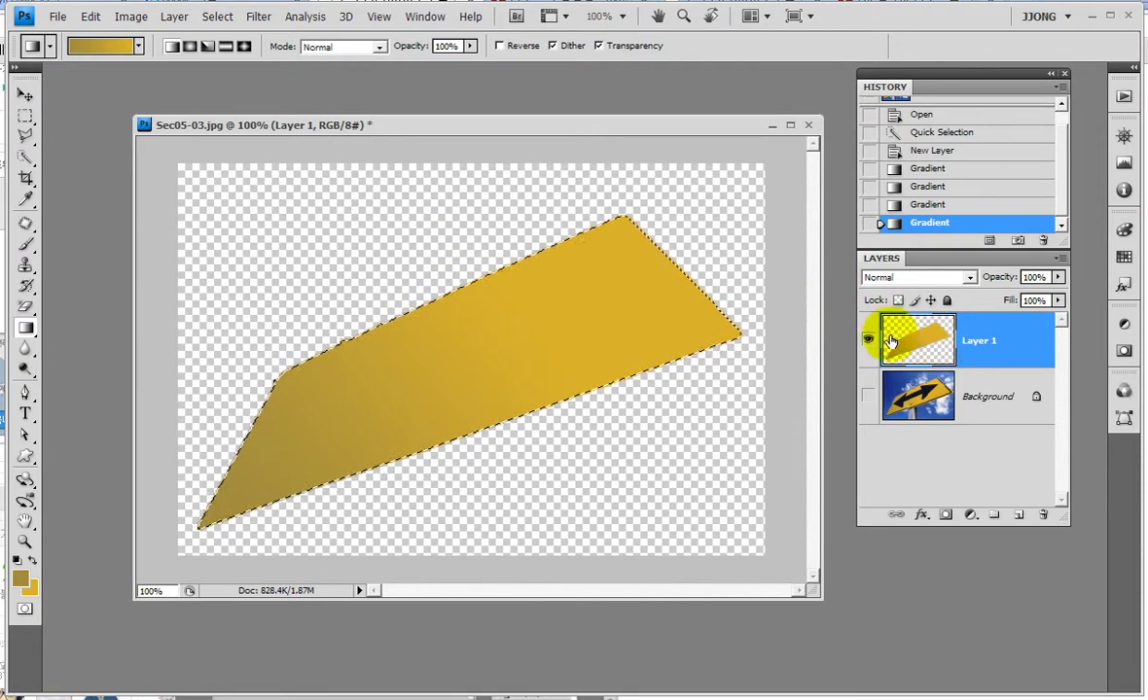
click(868, 397)
click(868, 397)
click(868, 397)
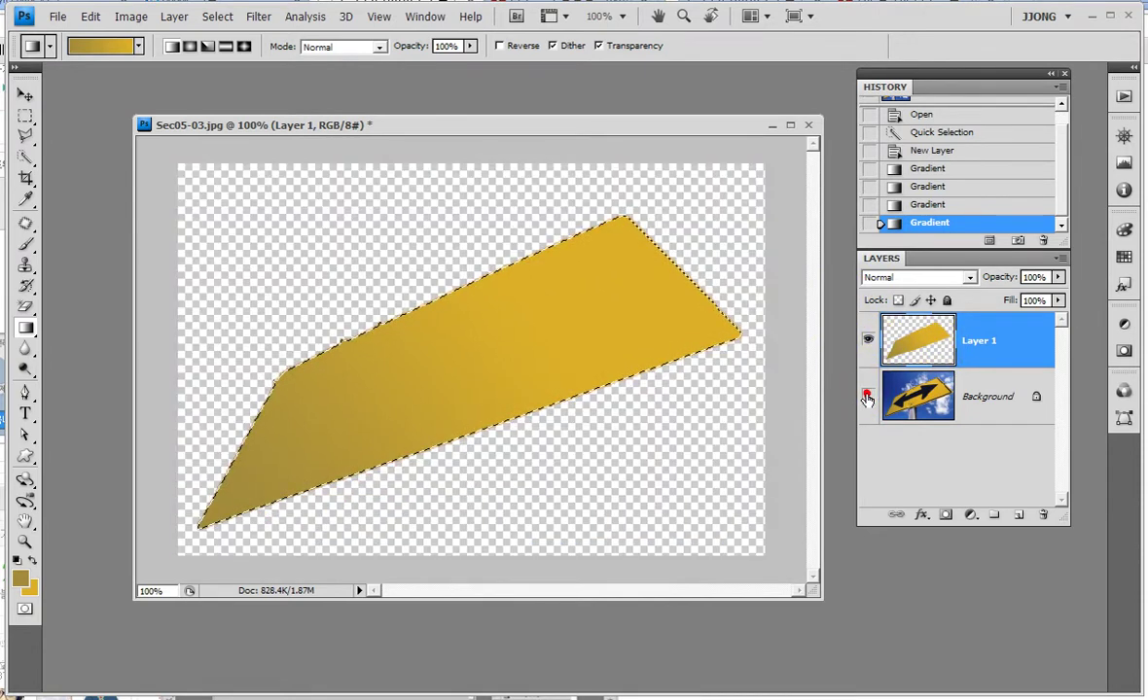
click(870, 338)
click(868, 395)
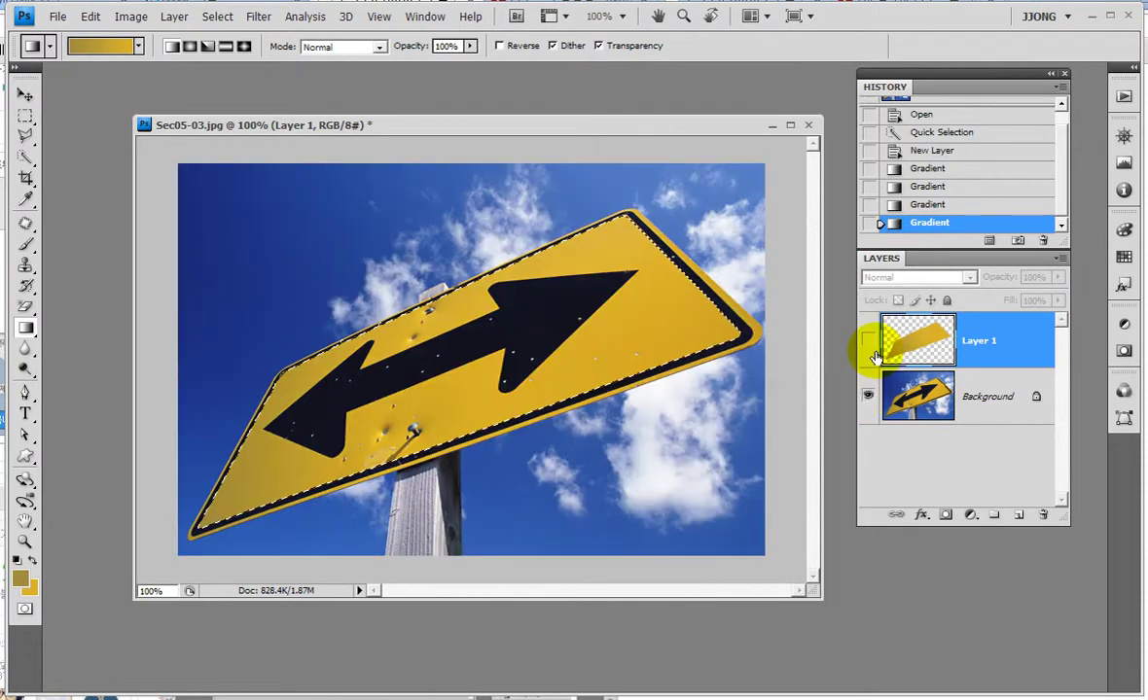
click(868, 340)
click(868, 342)
click(868, 395)
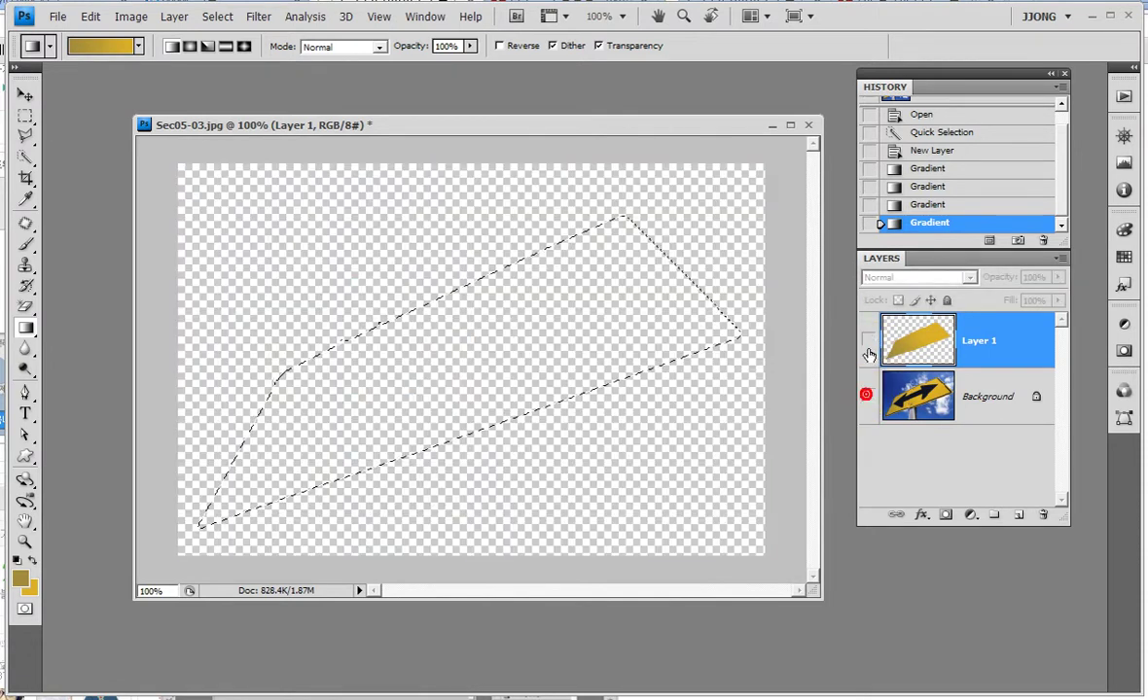
click(867, 341)
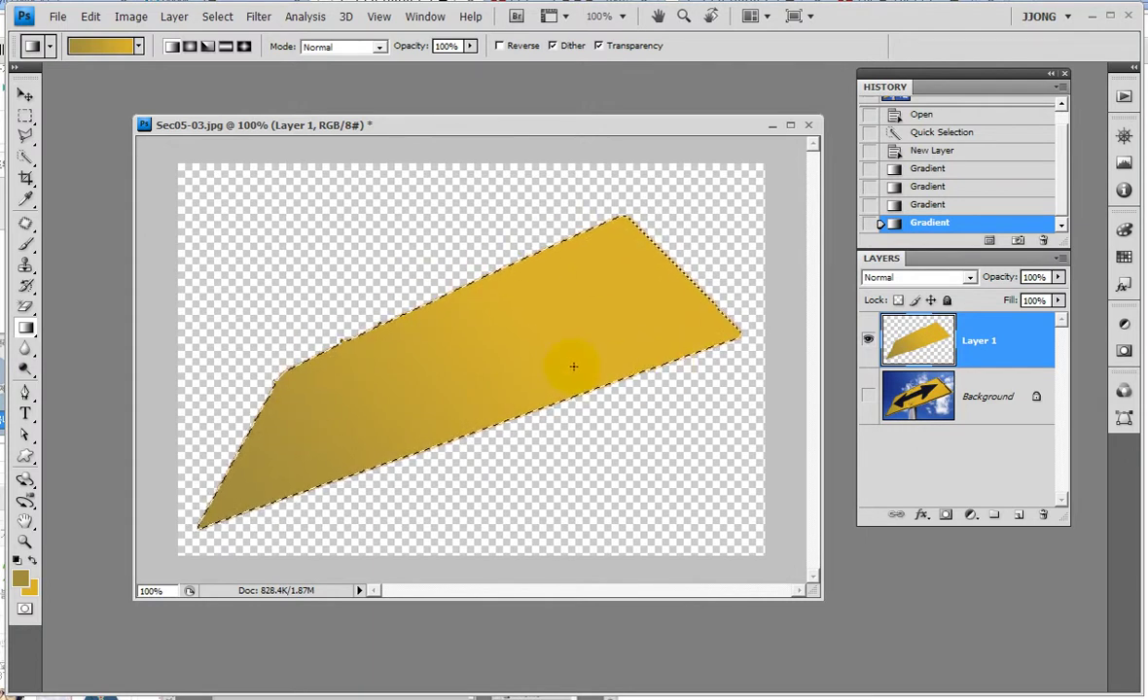
Step: Deselect and lower Layer 1's opacity to about 62% with the Background photo visible
key(ctrl+d)
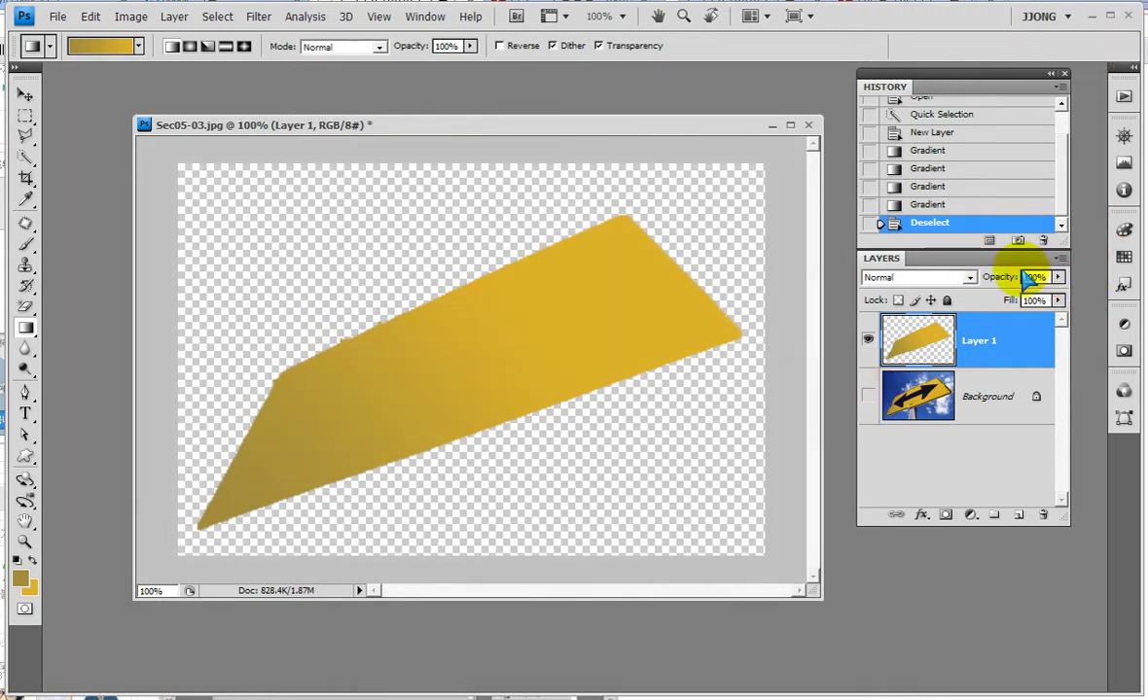
click(1058, 278)
drag(1011, 305, 1005, 303)
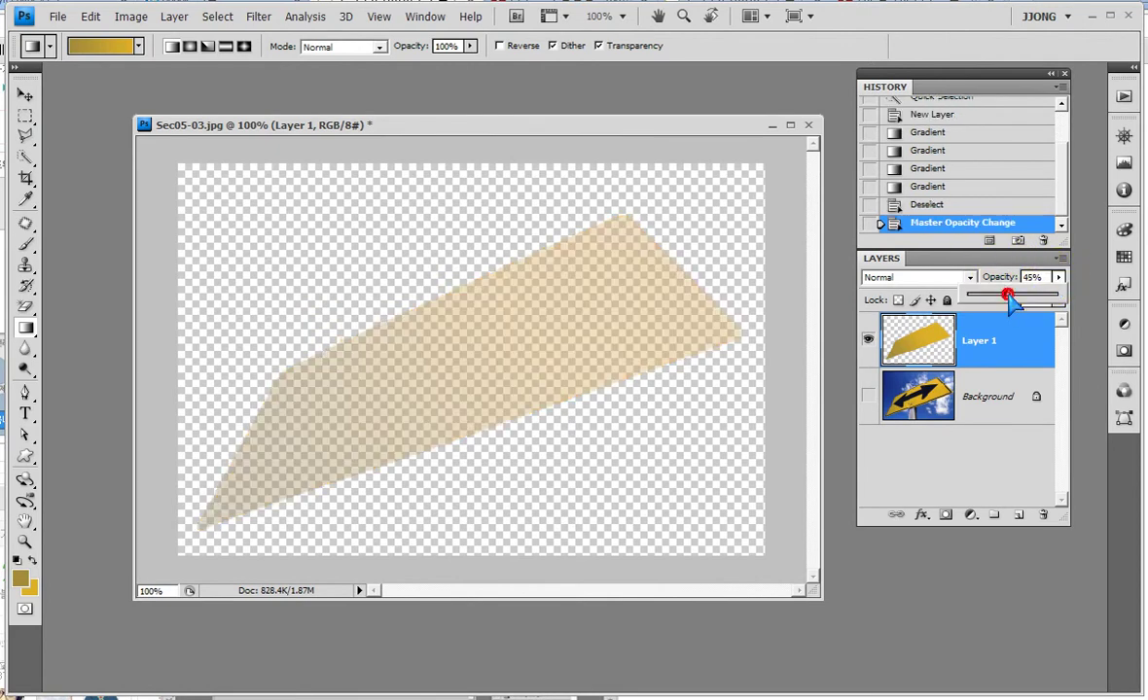
click(872, 396)
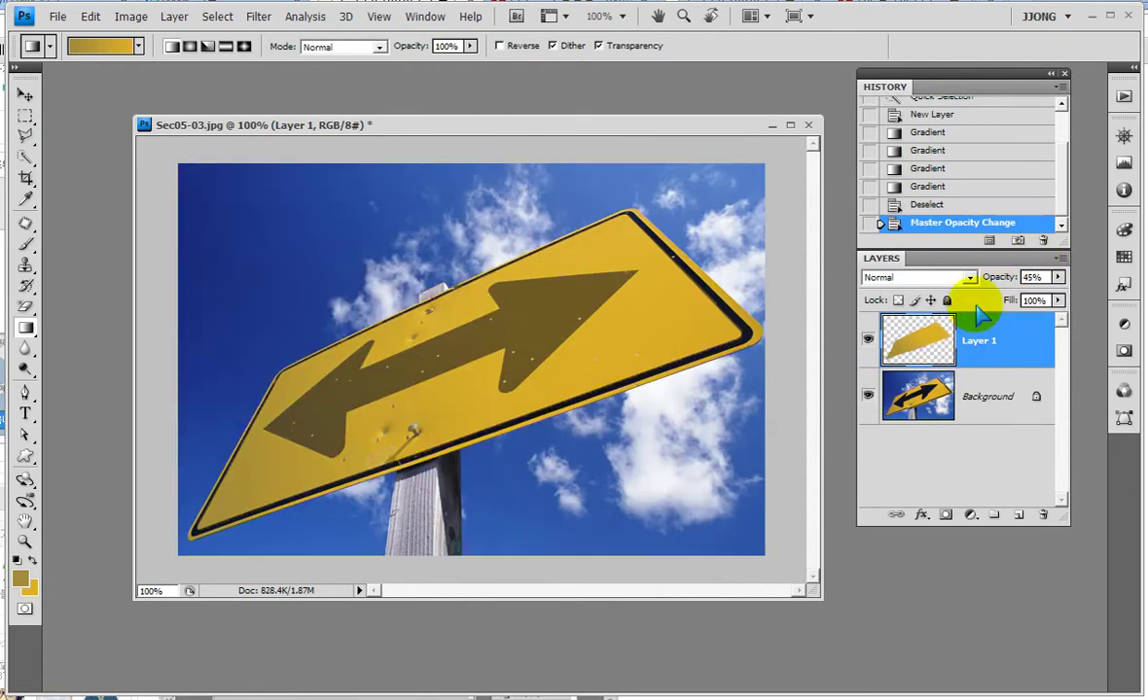
click(1057, 277)
drag(1030, 303, 1029, 304)
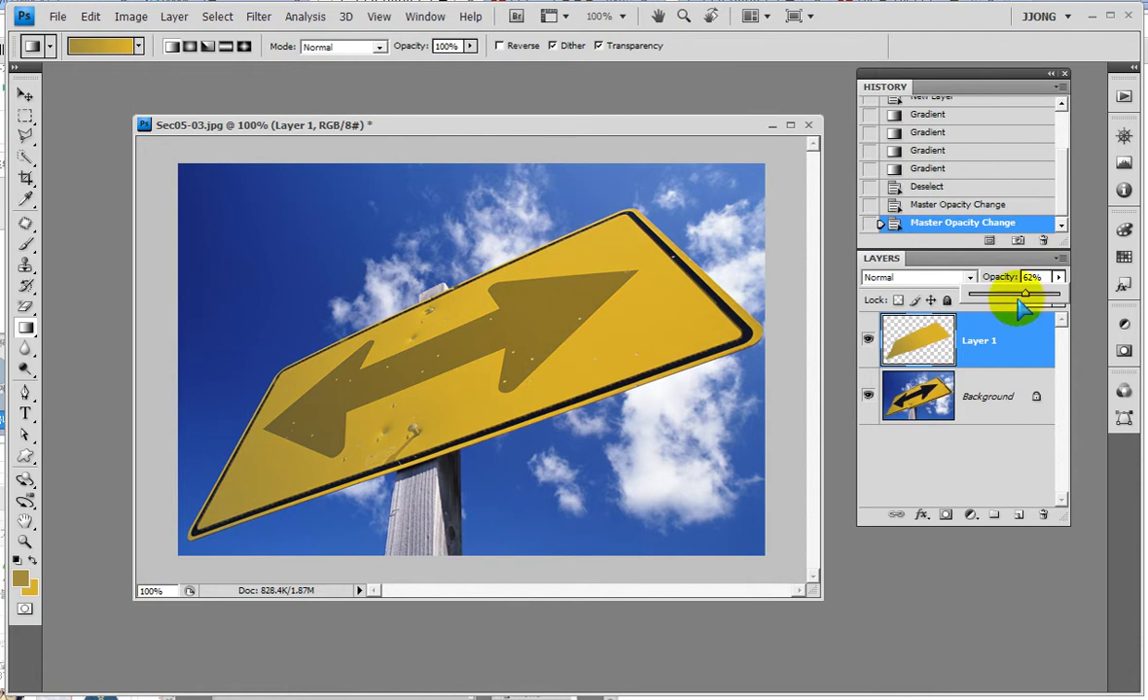
Step: Zoom in on the sign's upper edge and set up the Eraser with a 3 px hard brush
click(27, 541)
drag(342, 288, 367, 283)
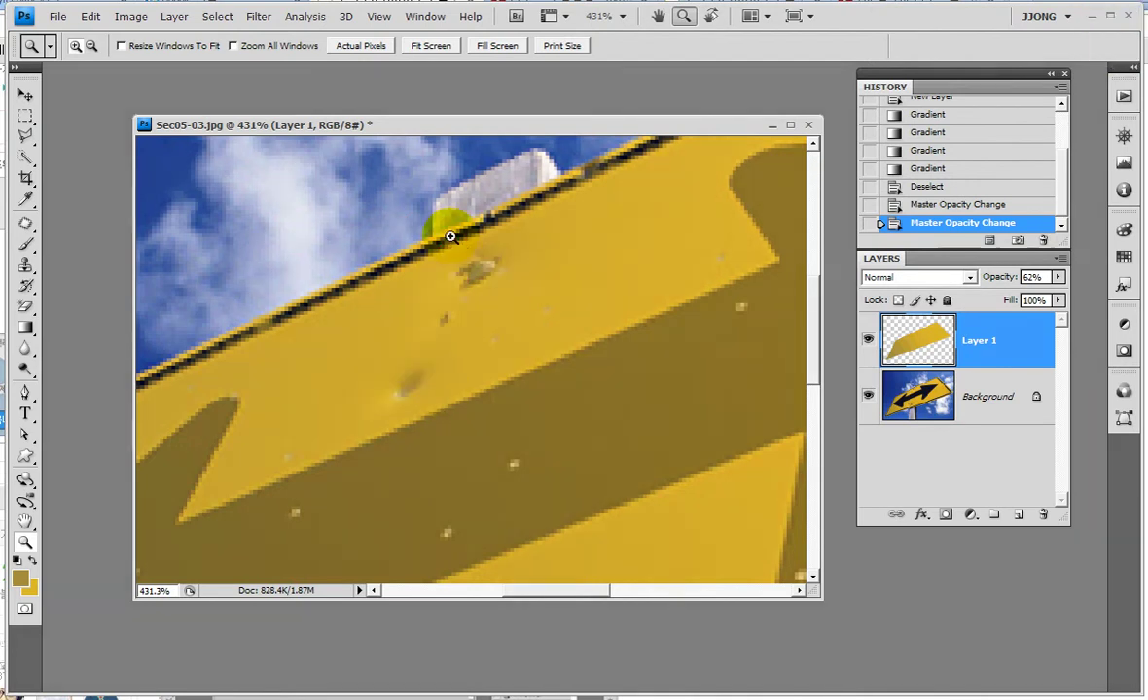
click(26, 157)
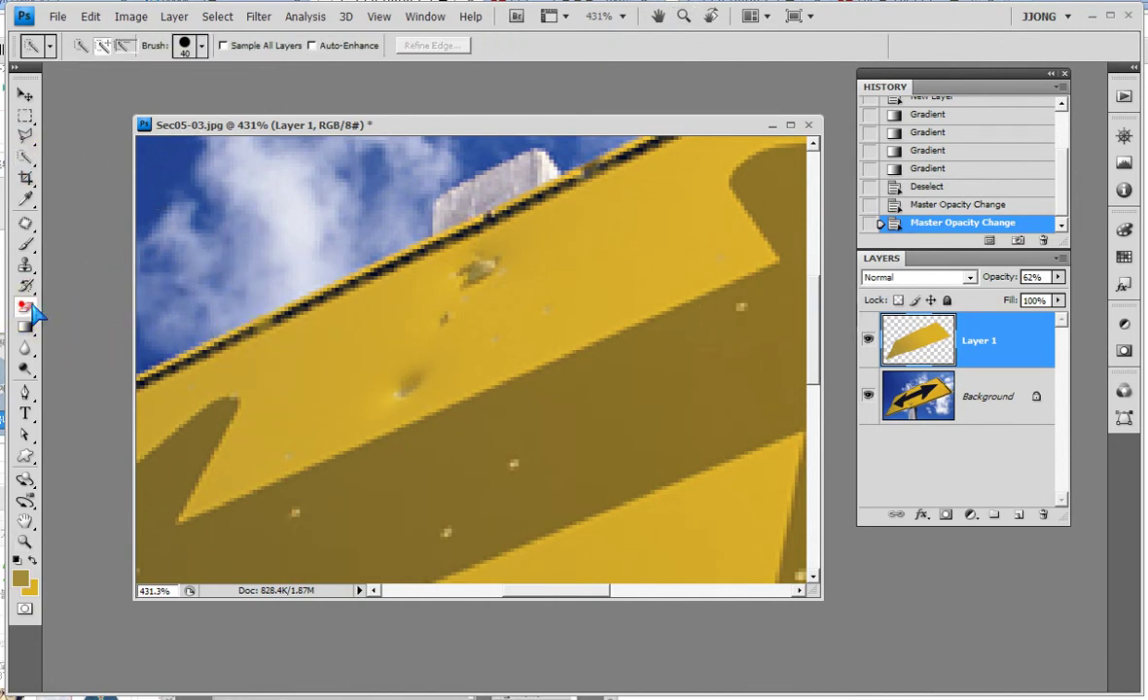
drag(23, 306, 86, 304)
click(113, 45)
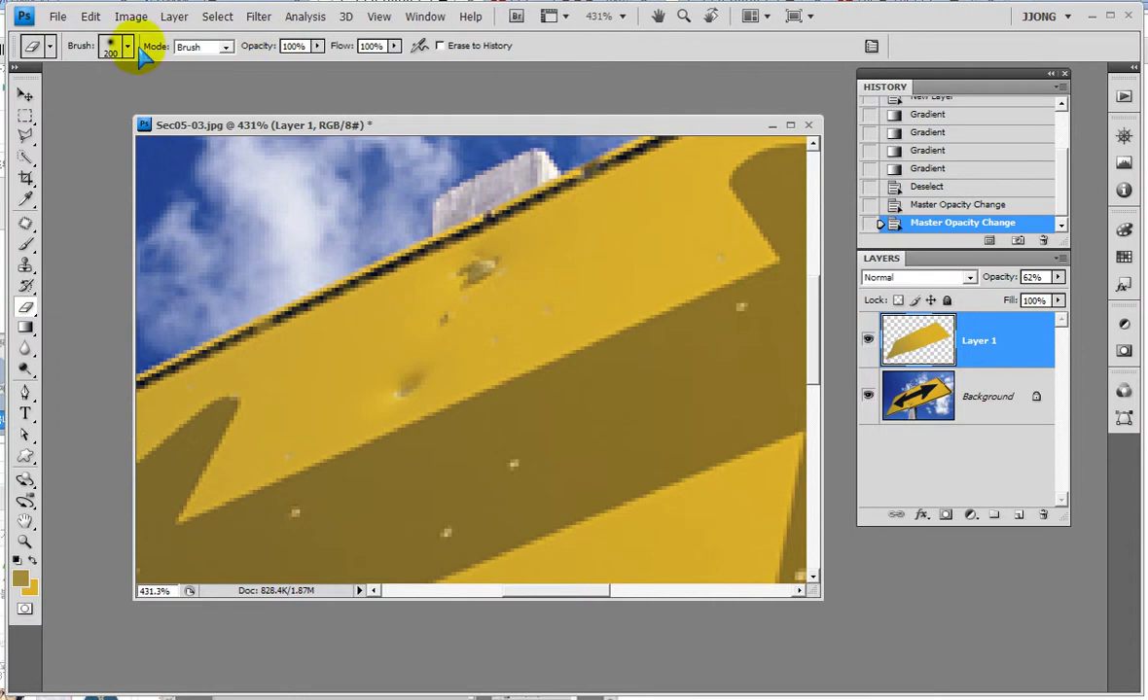
drag(47, 95, 36, 95)
click(70, 197)
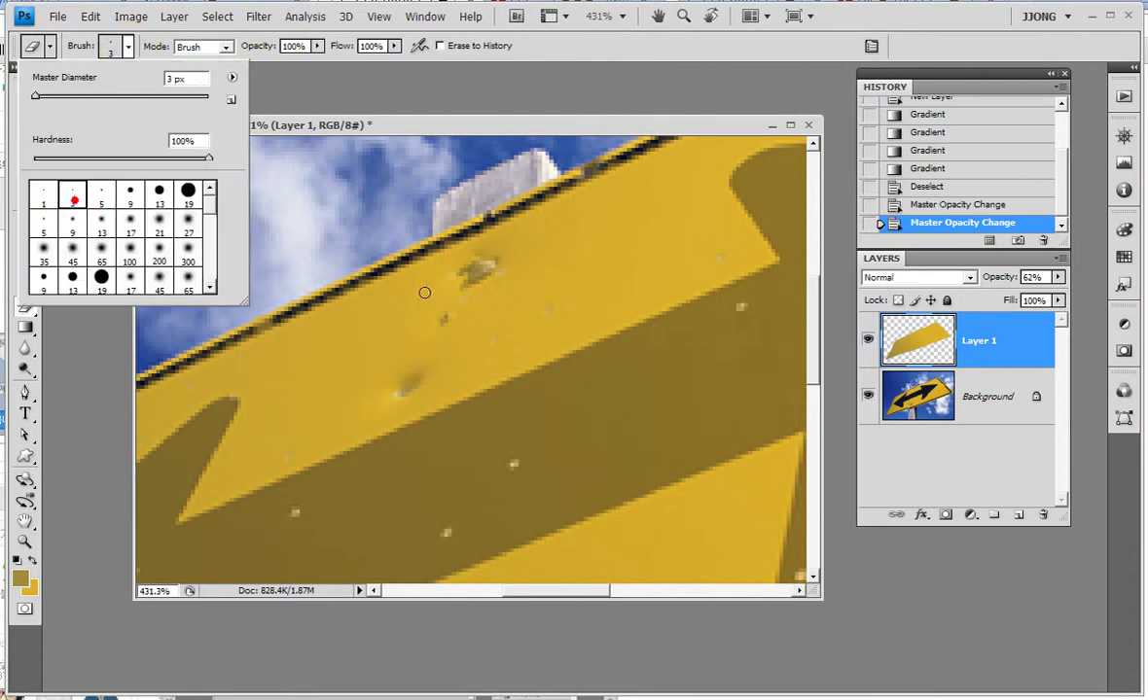
click(464, 279)
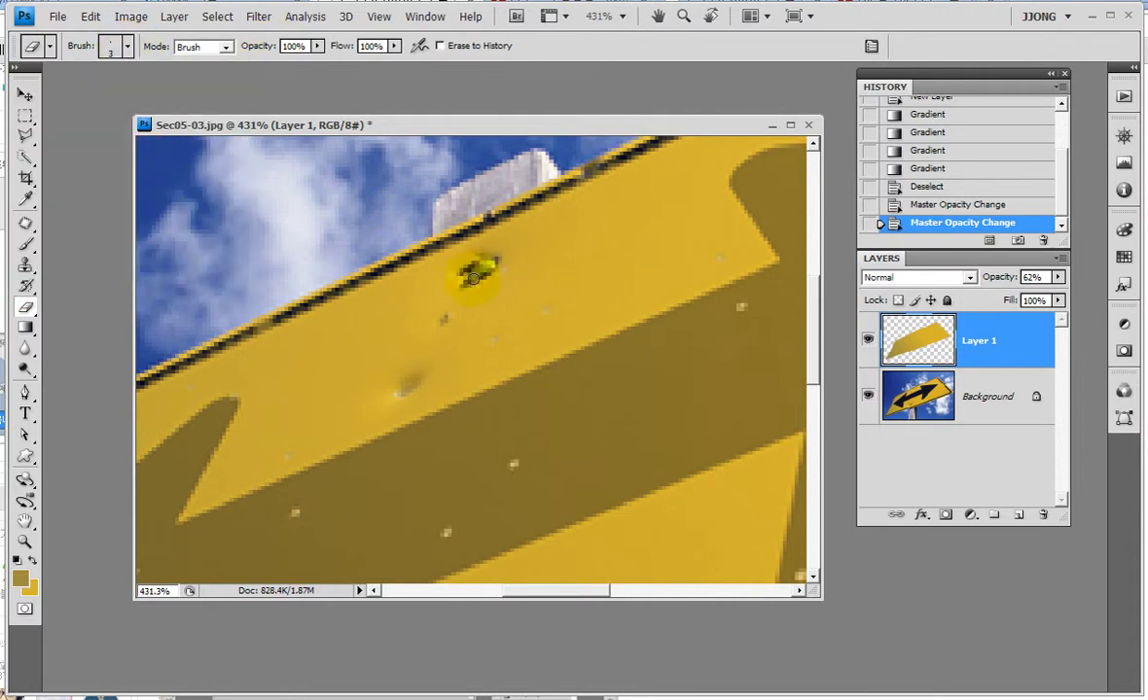
Step: Erase the yellow over three bolt holes and raise Layer 1 opacity to 71%
drag(485, 255, 473, 274)
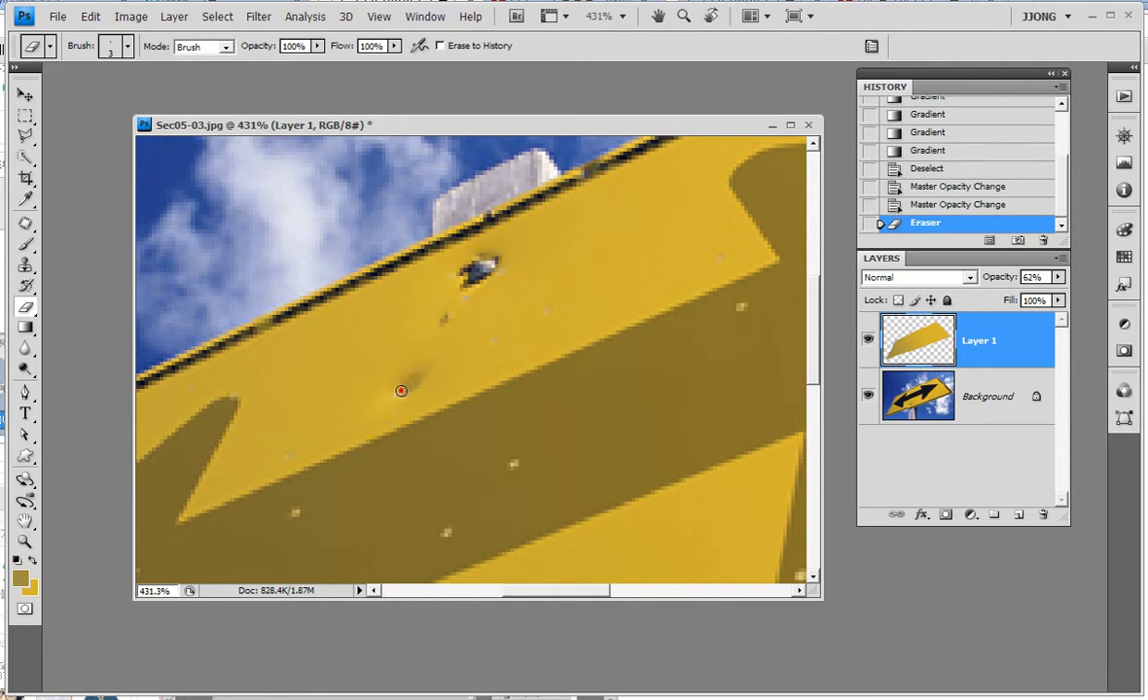
click(401, 389)
click(443, 319)
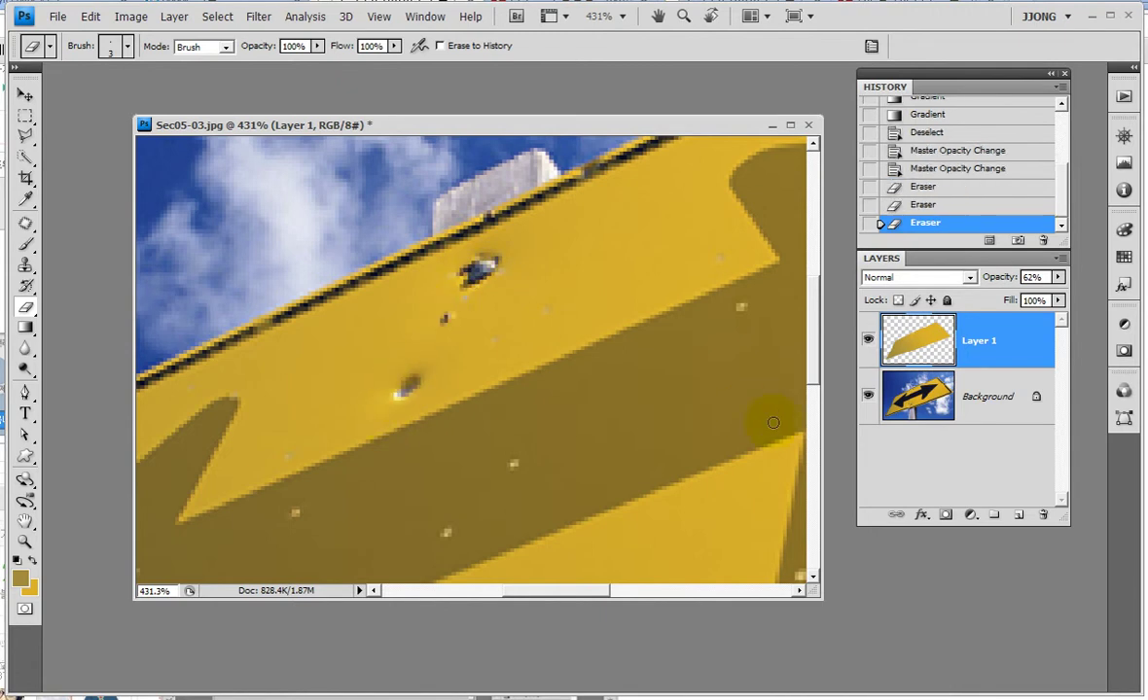
click(867, 394)
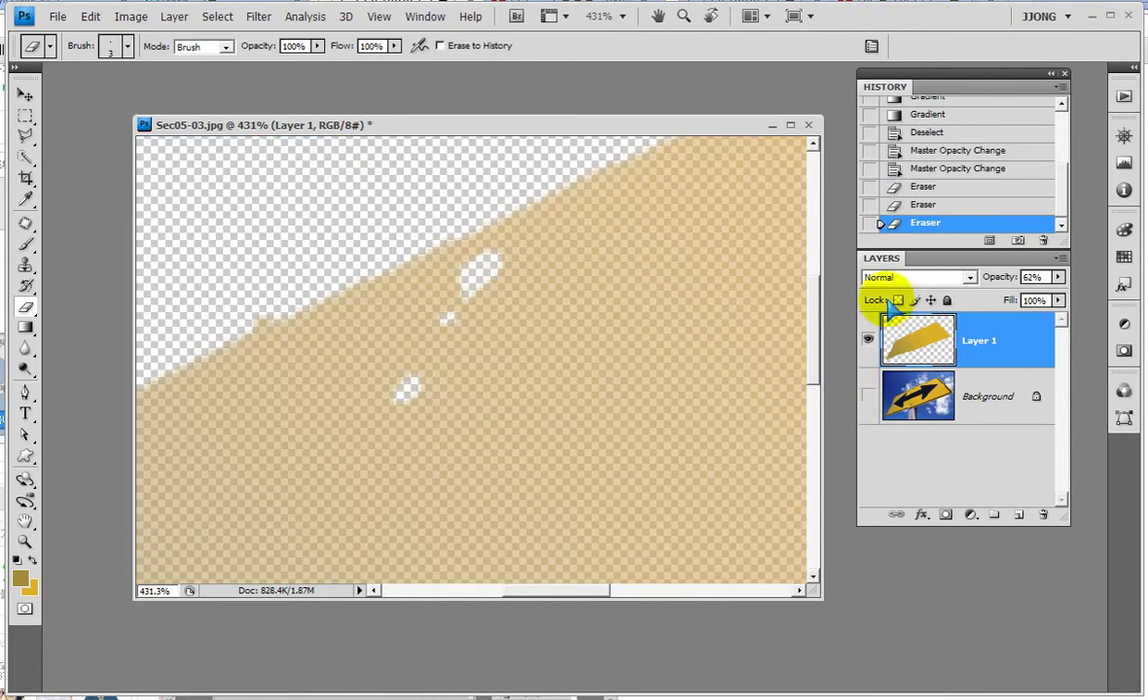
drag(1057, 277, 1033, 294)
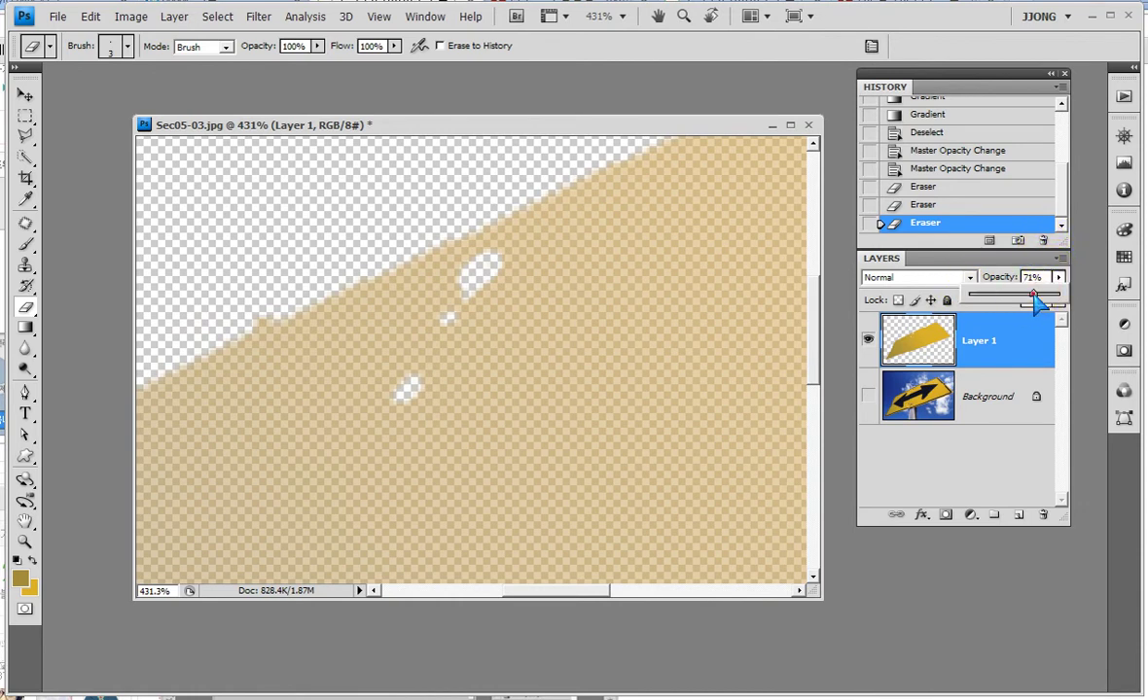
Step: Zoom and pan around the erased holes, toggling the Background photo to compare
click(25, 541)
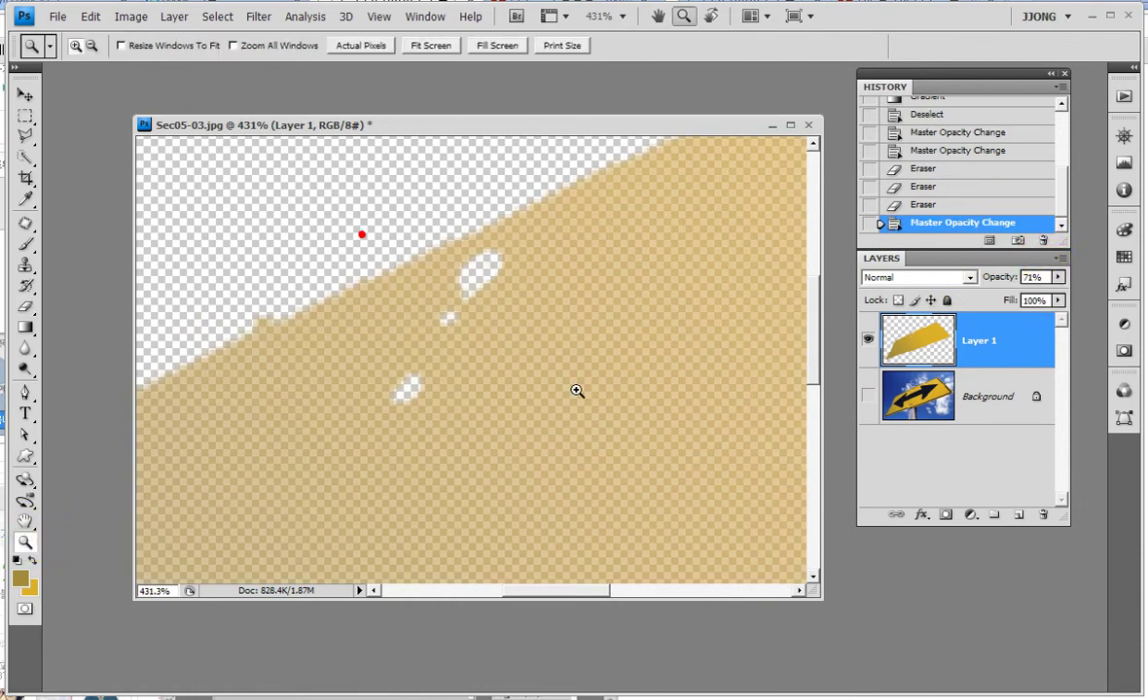
drag(569, 383, 598, 457)
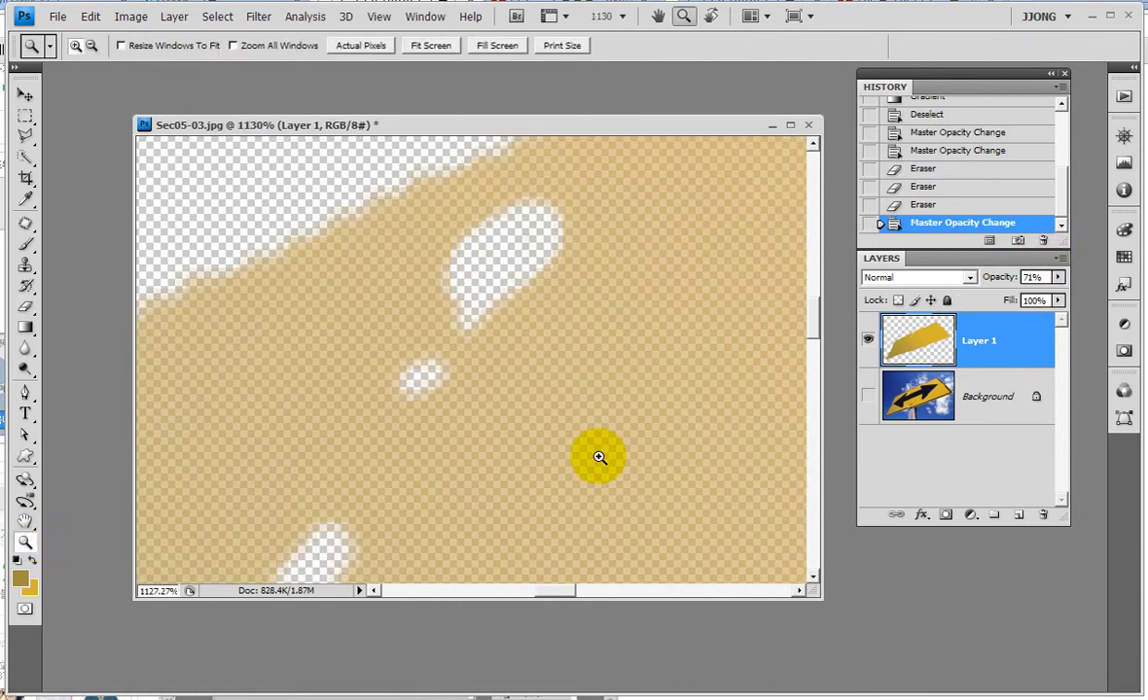
click(870, 398)
click(869, 398)
click(869, 397)
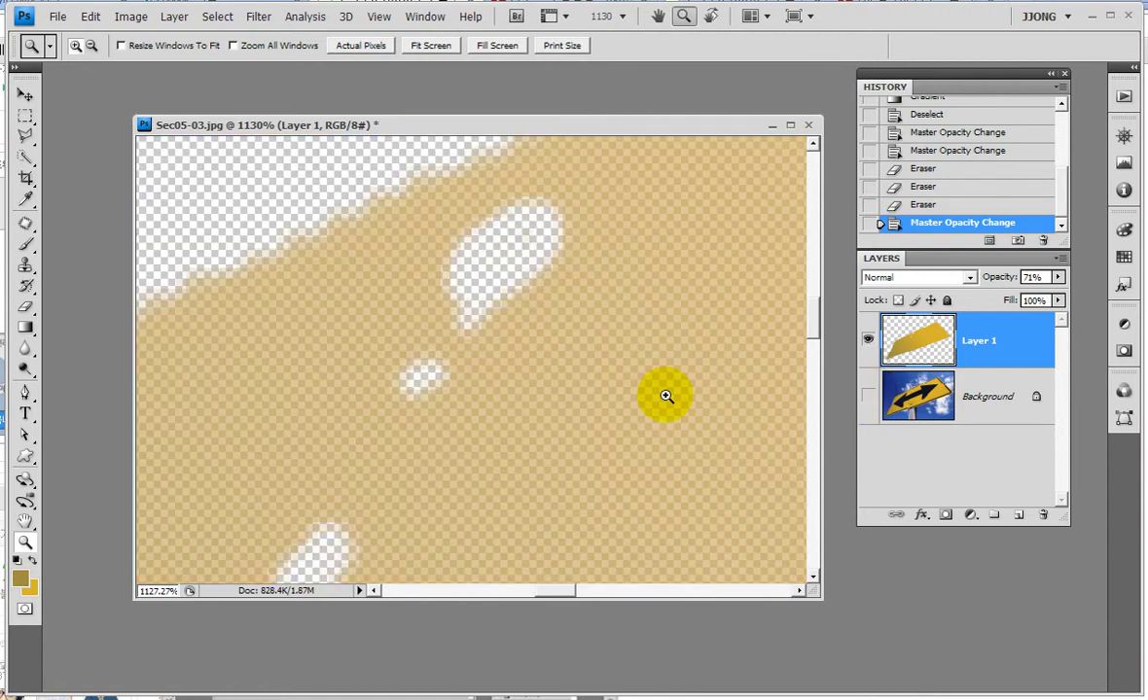
click(26, 521)
drag(428, 351, 384, 127)
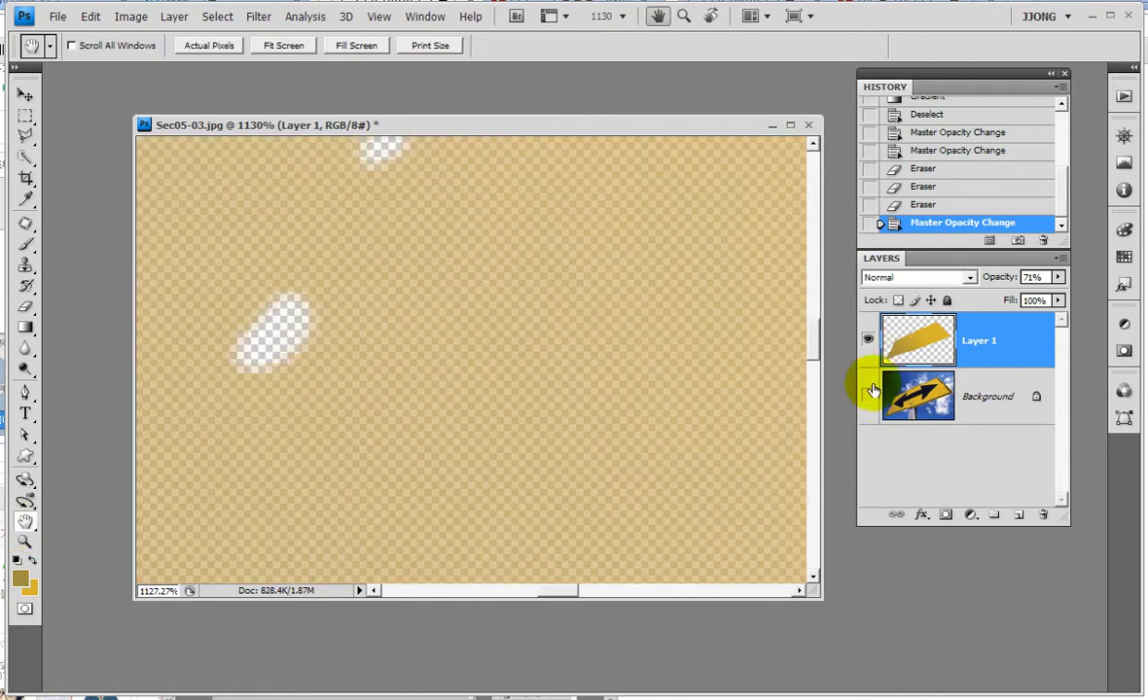
click(869, 398)
Step: Zoom in on the sign's lower edge and bolt and pick a soft 13 px Eraser brush
double_click(25, 542)
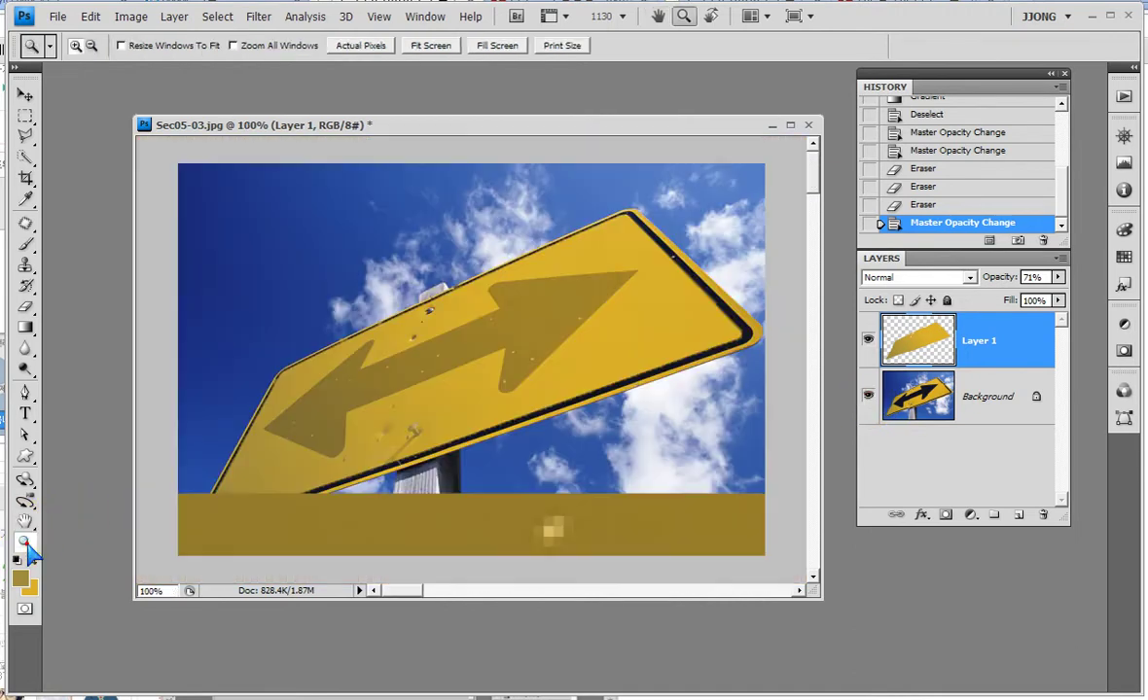
drag(392, 411, 464, 472)
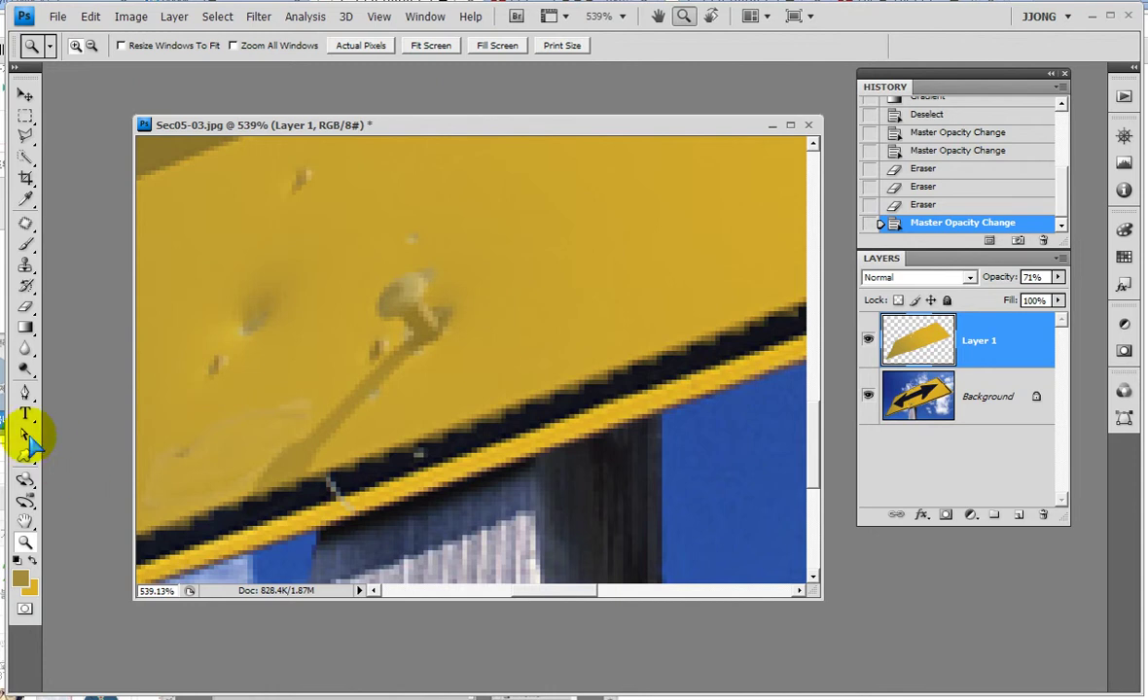
click(27, 307)
click(127, 46)
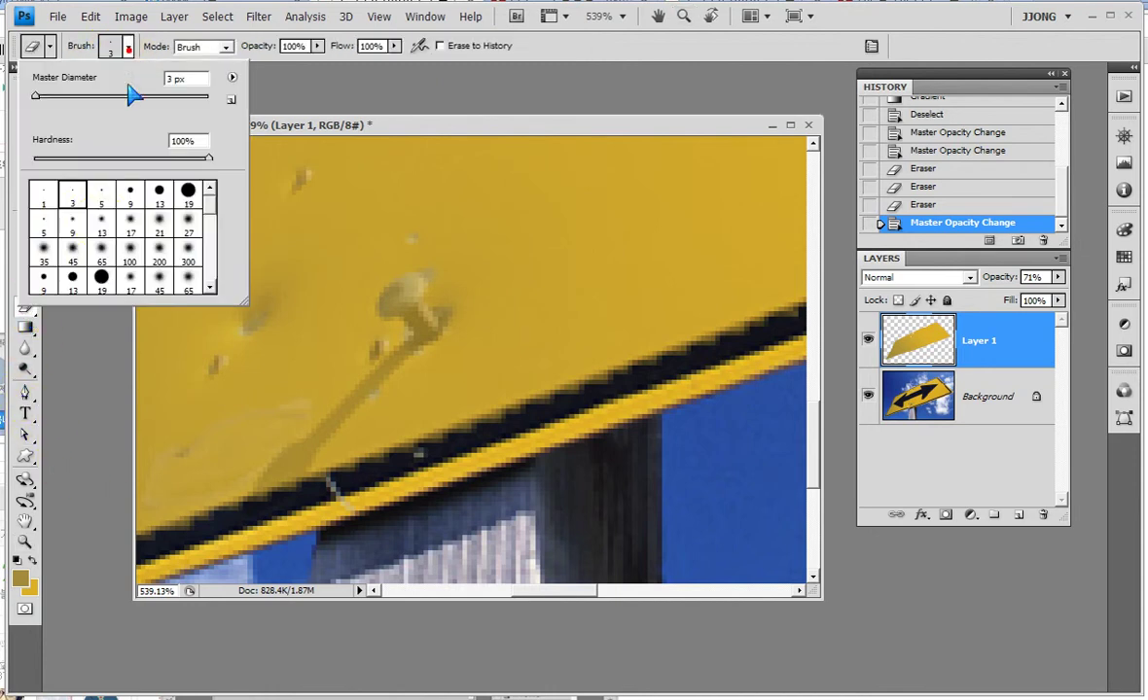
click(99, 230)
click(397, 320)
Step: Erase the yellow over the bolt with the 13 px brush, undoing the last stroke
mouse_move(396, 320)
mouse_down()
mouse_move(389, 302)
mouse_move(399, 297)
mouse_move(367, 372)
mouse_move(304, 428)
mouse_up()
click(399, 298)
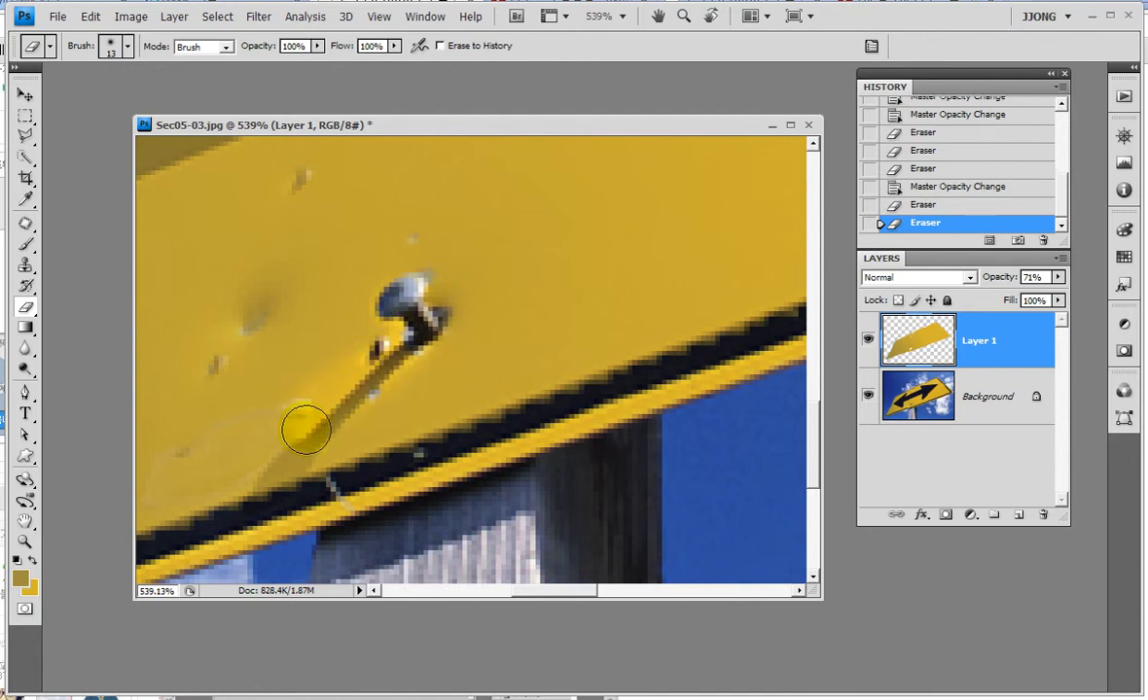
click(924, 204)
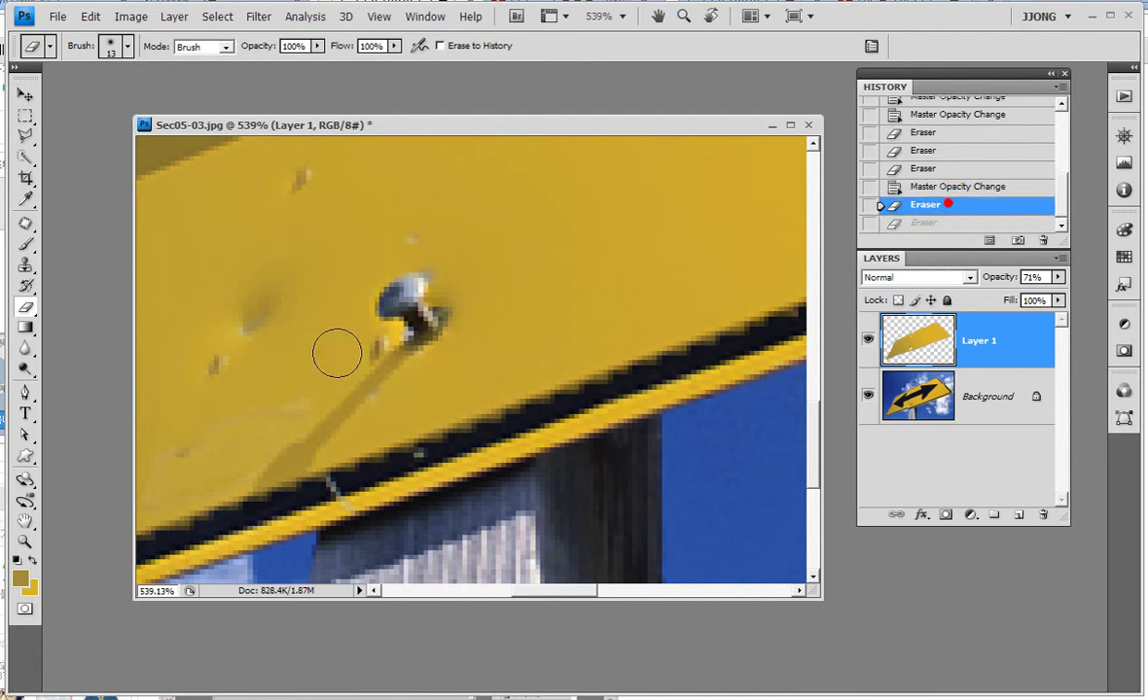
Step: Switch to a 9 px brush and erase the yellow along the pole and nearby marks
click(128, 46)
click(72, 227)
click(278, 458)
mouse_move(308, 445)
mouse_down()
mouse_move(377, 384)
mouse_move(403, 339)
mouse_up()
click(384, 337)
click(302, 168)
click(256, 321)
click(398, 291)
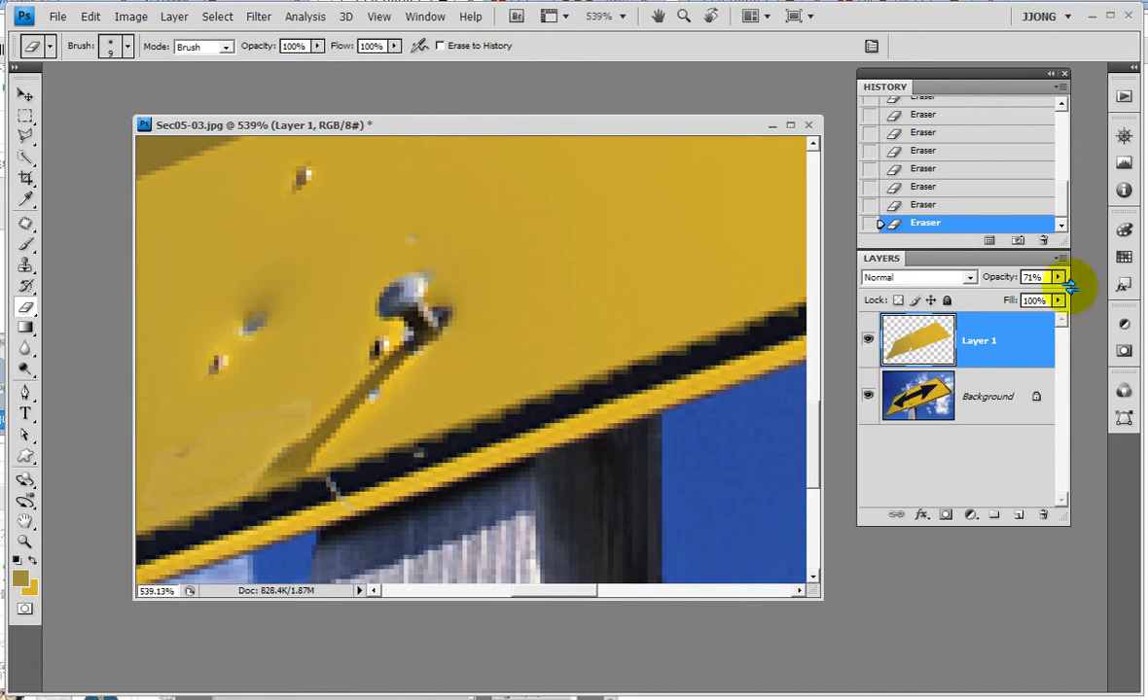
Step: Restore Layer 1 to 100% opacity, compare against the Background, and return to actual size
drag(1058, 279, 1068, 292)
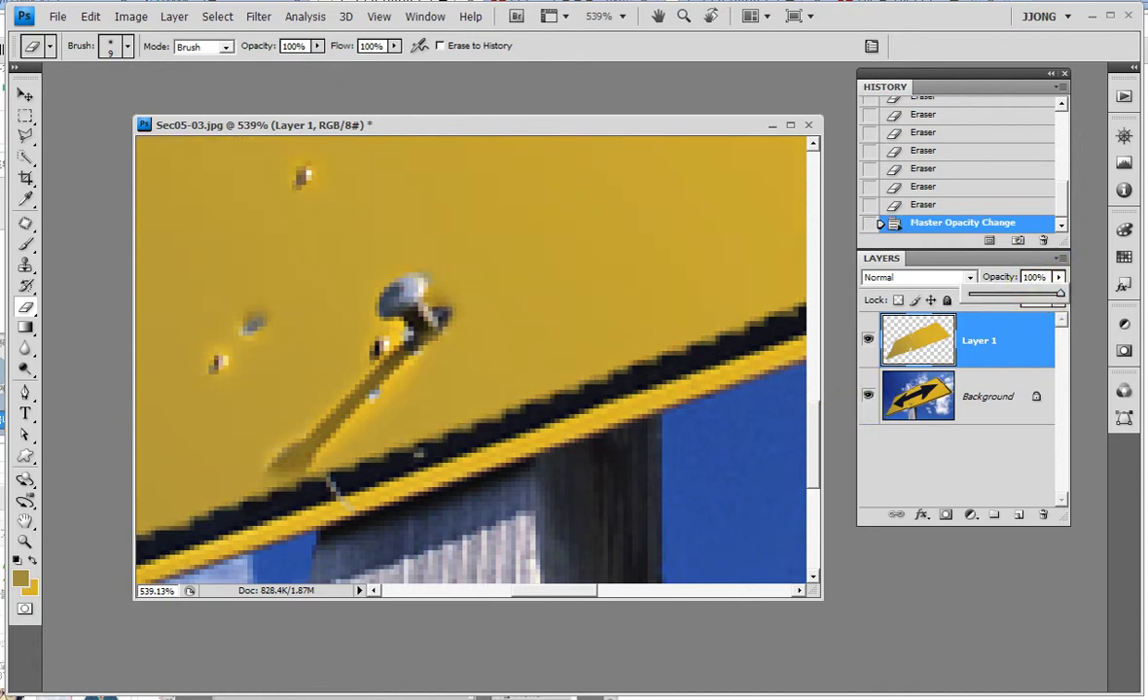
click(868, 398)
click(868, 399)
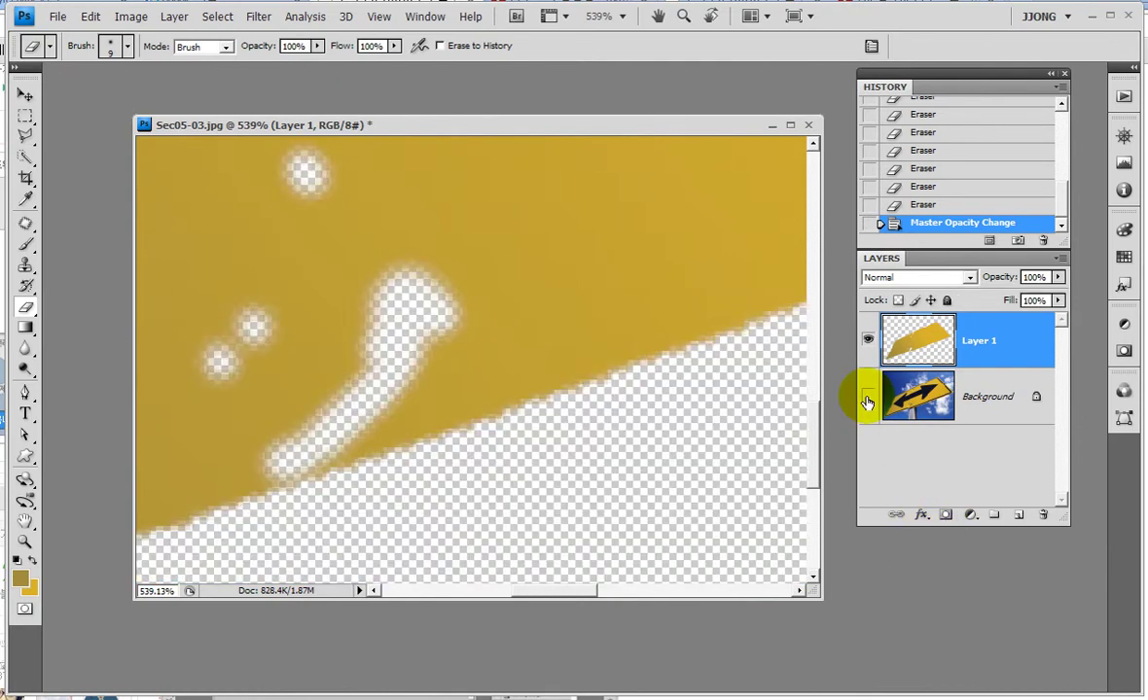
click(868, 399)
click(868, 399)
click(868, 399)
click(868, 399)
key(ctrl+1)
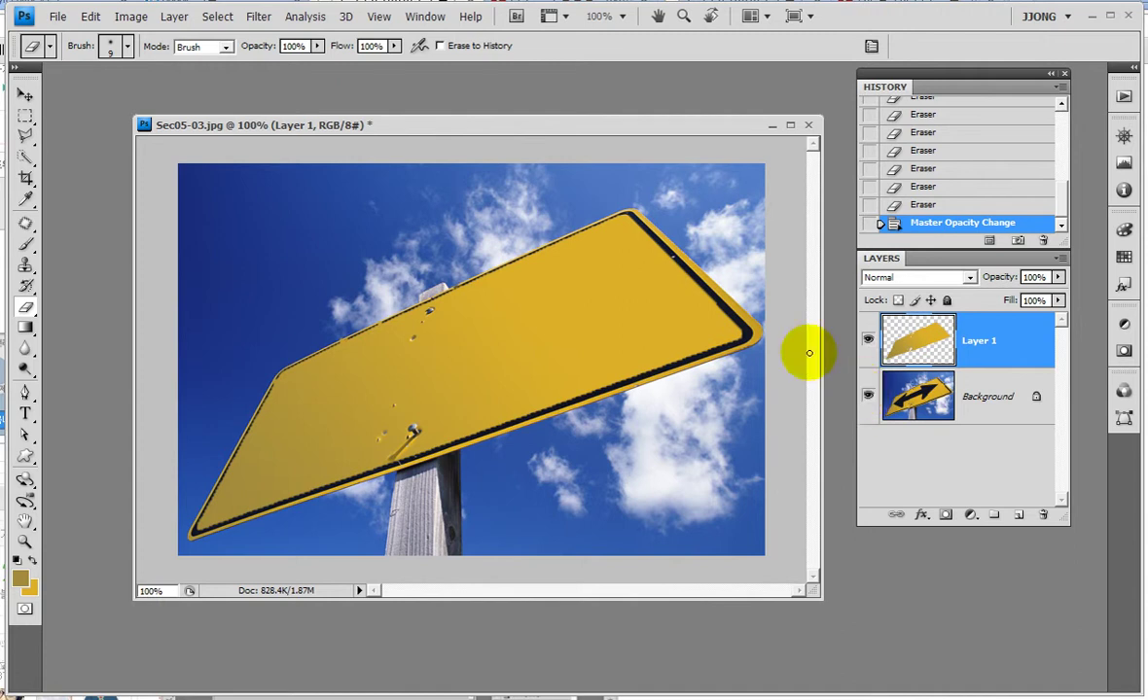
Step: Type HUMAN on the sign in white 24 pt text
click(17, 561)
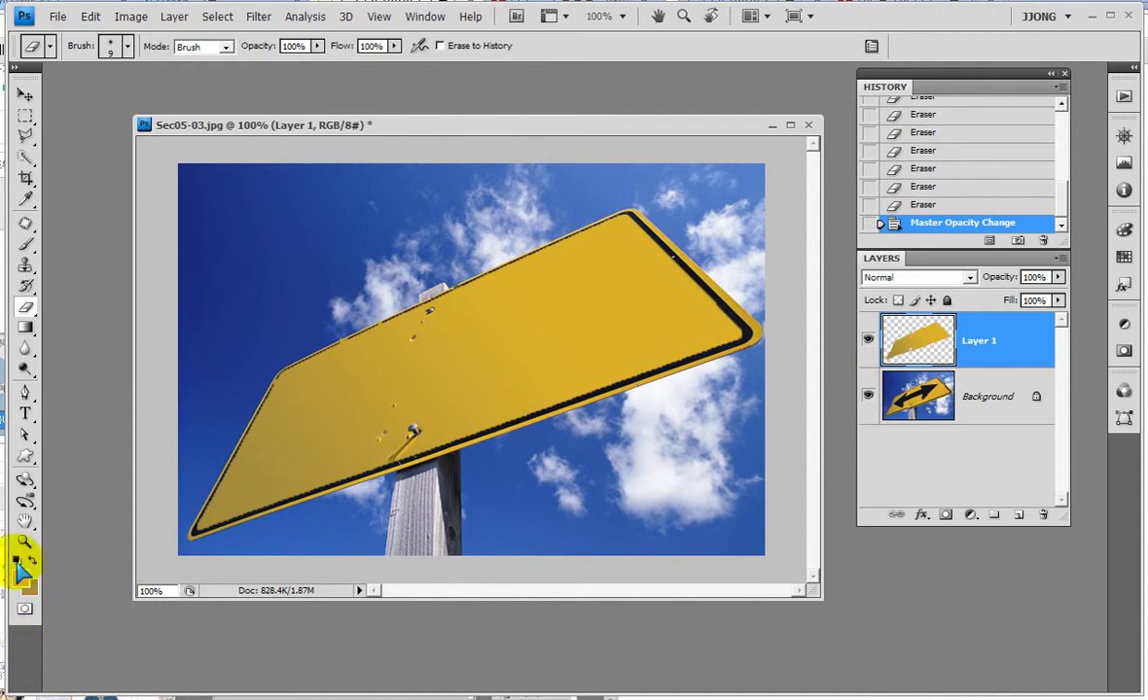
click(31, 560)
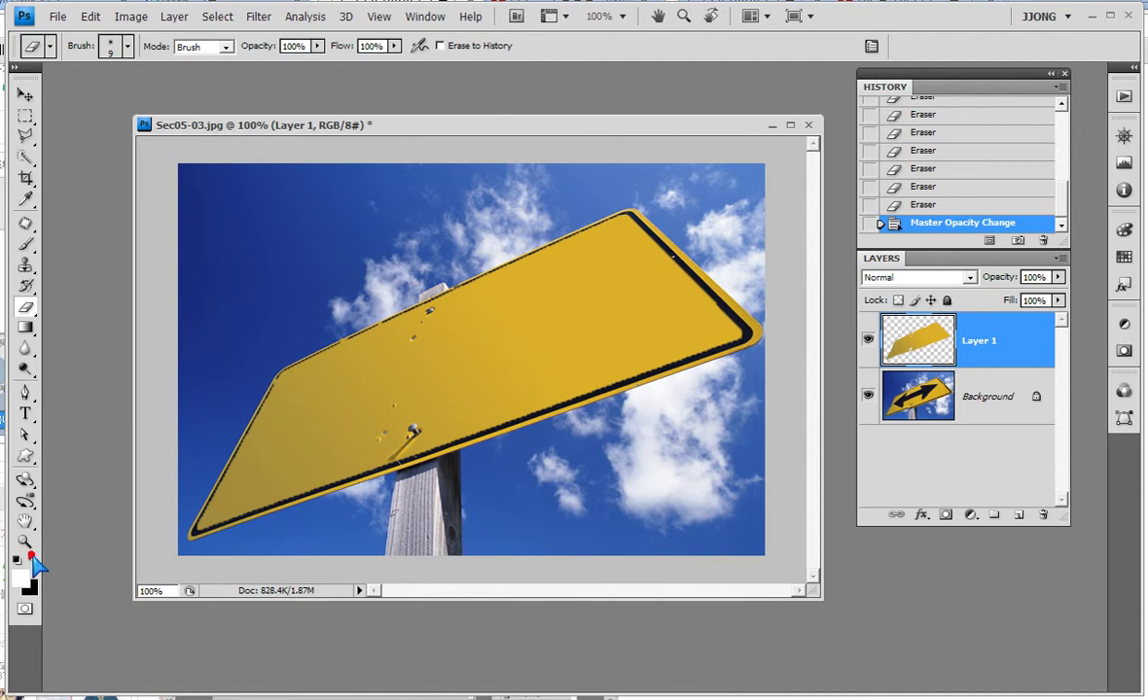
click(25, 413)
click(321, 421)
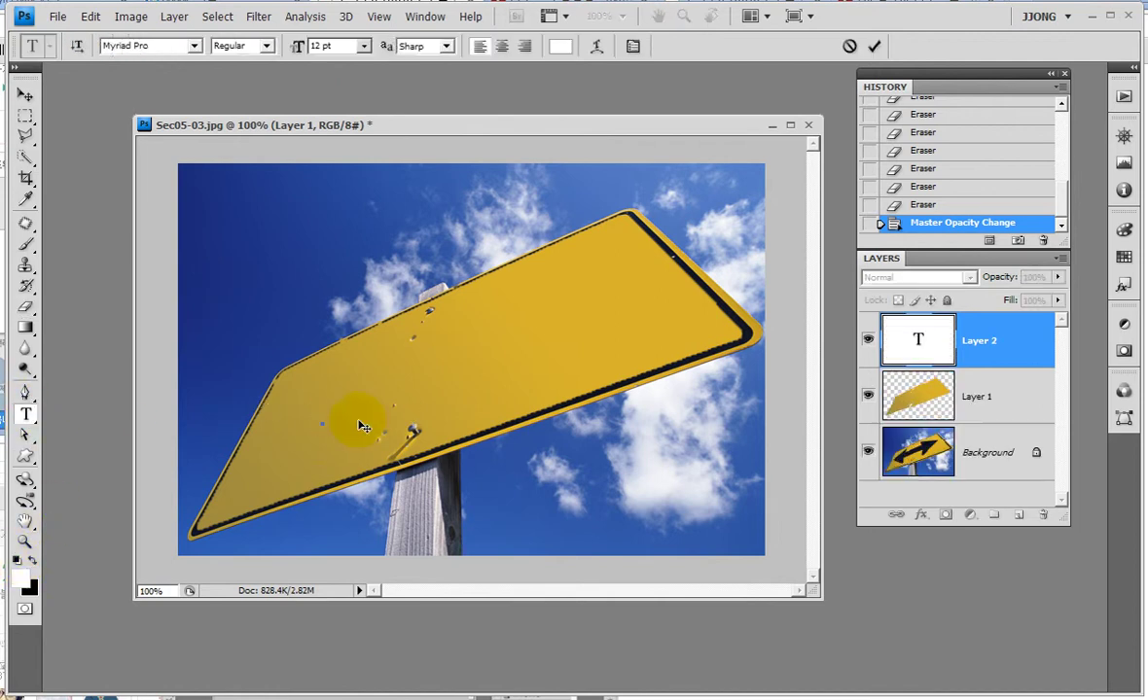
click(363, 46)
click(337, 210)
text(HUMAN)
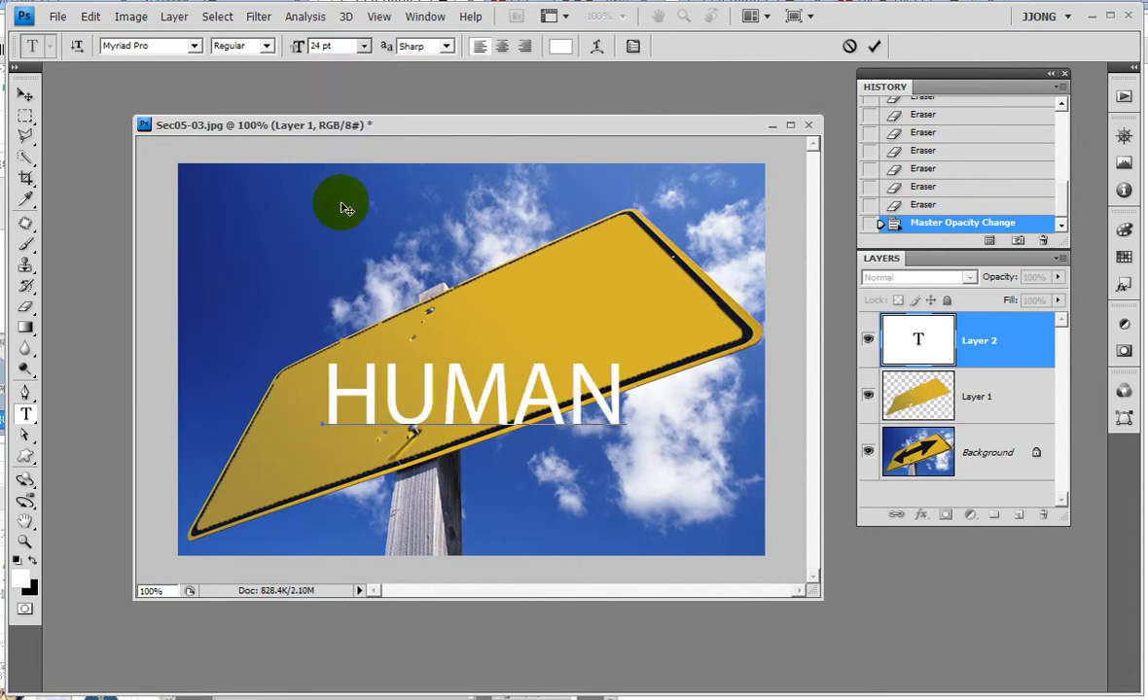
Step: Hide the sky photo layer and nudge the HUMAN text up on the sign
click(868, 452)
click(868, 396)
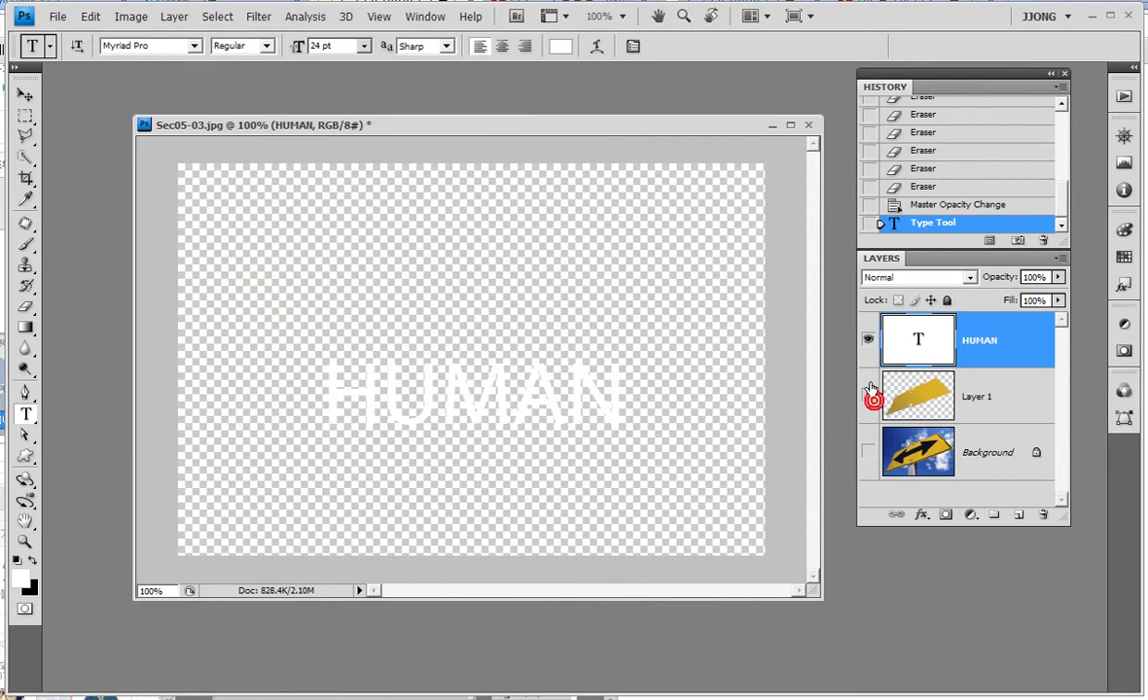
click(868, 396)
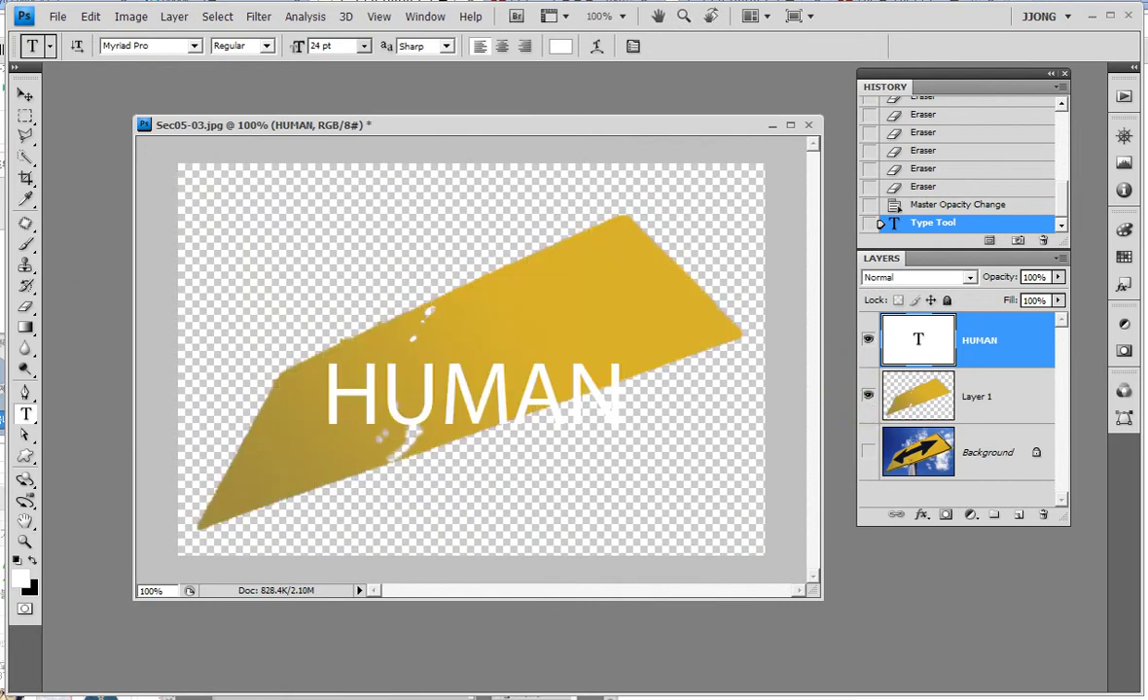
click(25, 97)
drag(524, 404, 519, 379)
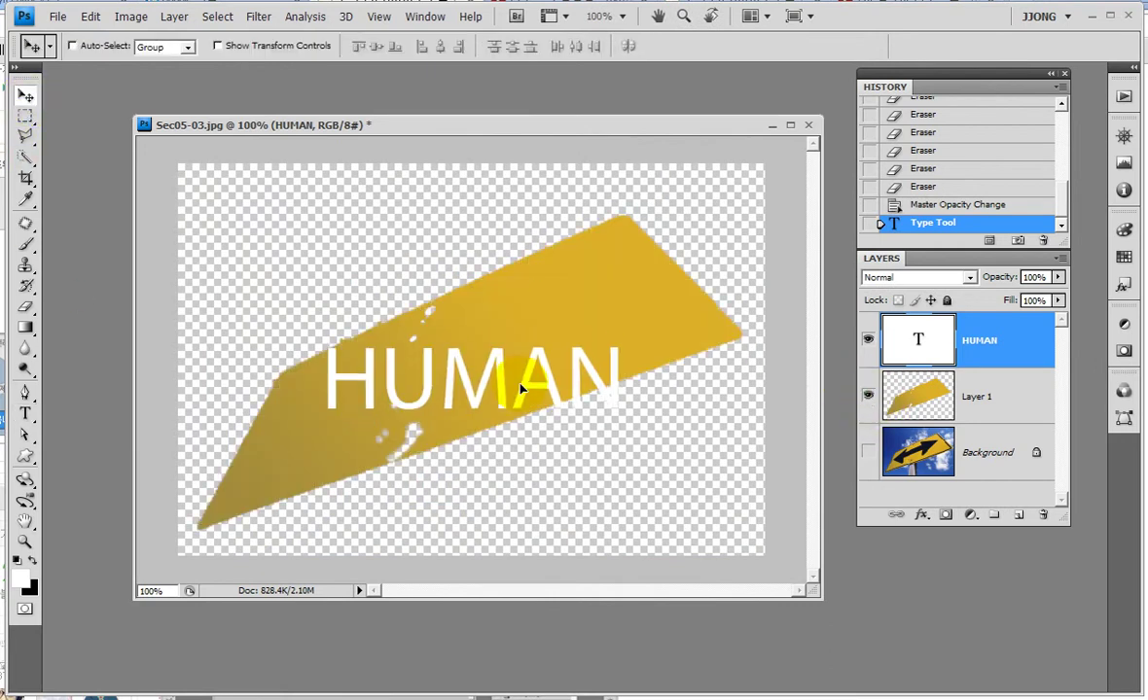
Step: Set the HUMAN text to Bold at 18 pt
click(25, 412)
click(266, 46)
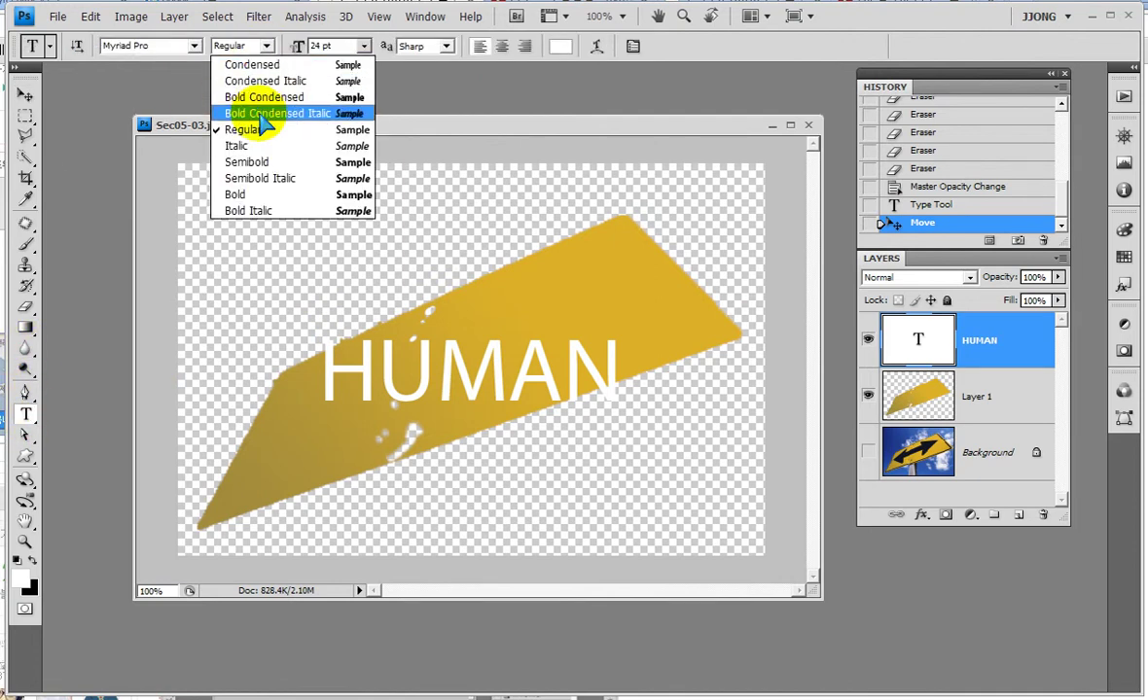
click(260, 196)
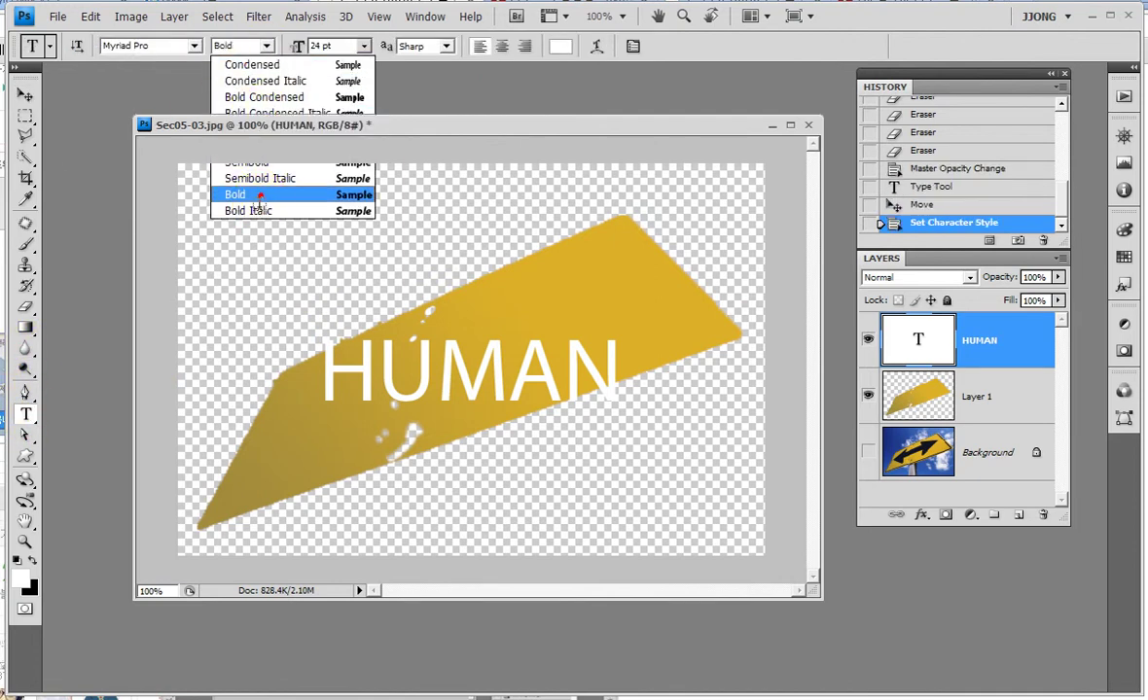
click(365, 45)
click(348, 196)
Step: Drag HUMAN to the centre of the yellow sign
click(23, 94)
drag(531, 375, 558, 366)
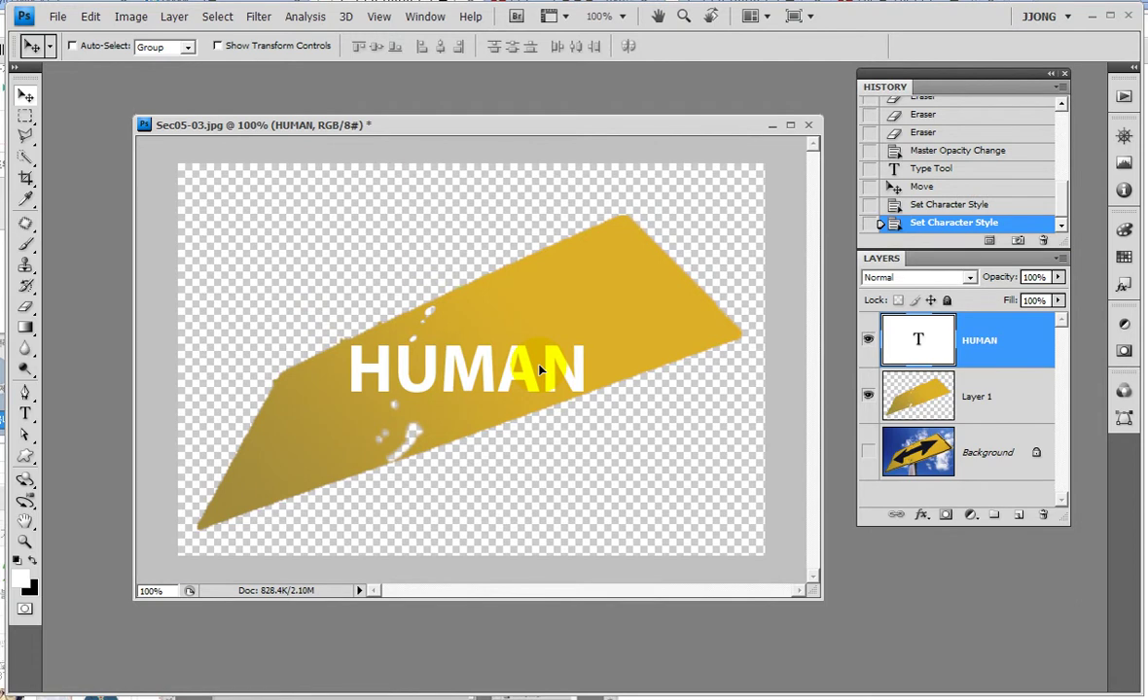
click(503, 350)
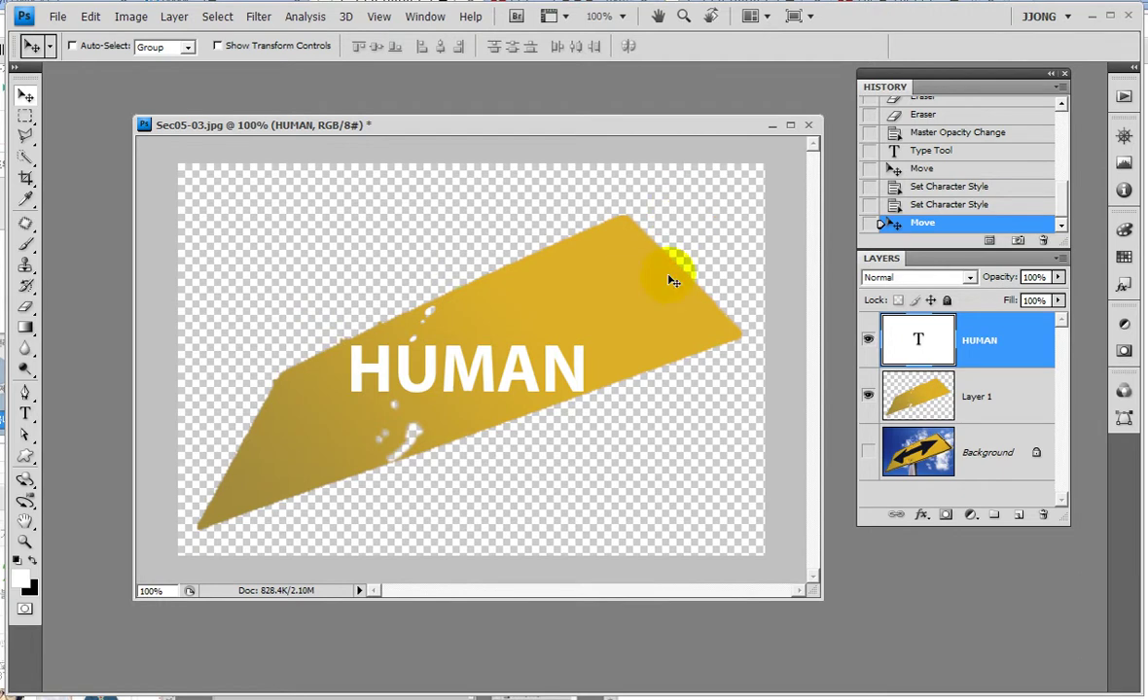
click(980, 343)
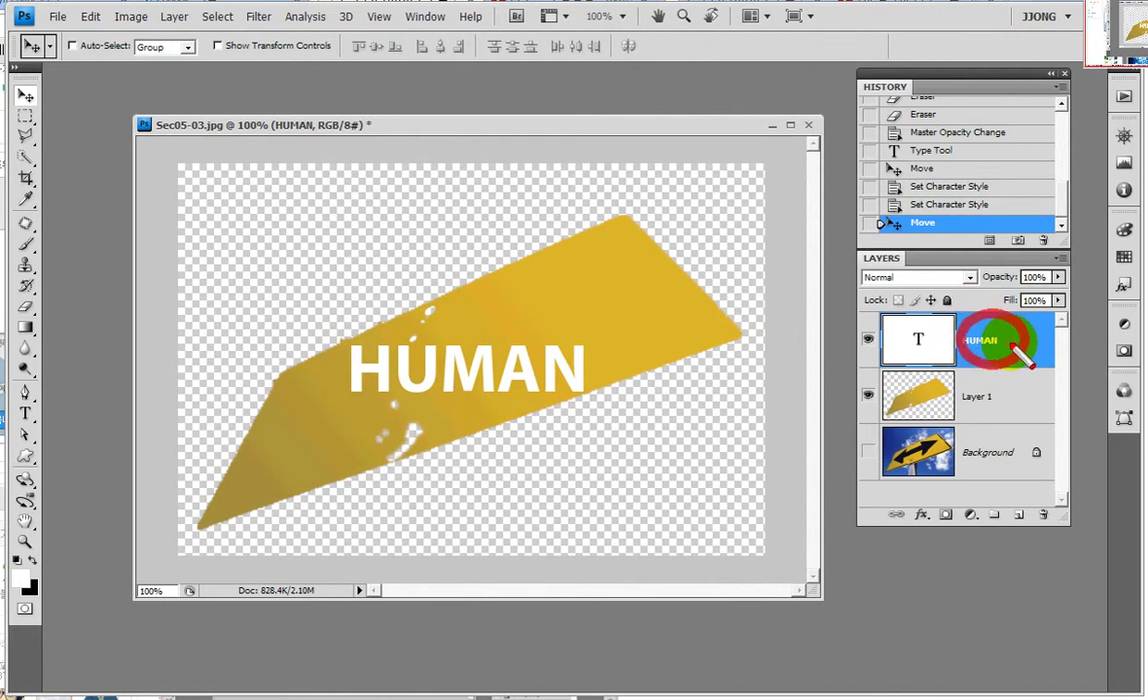
click(1010, 350)
Step: Convert the HUMAN text layer to a shape, show the sky photo again, and start Free Transform
right_click(996, 337)
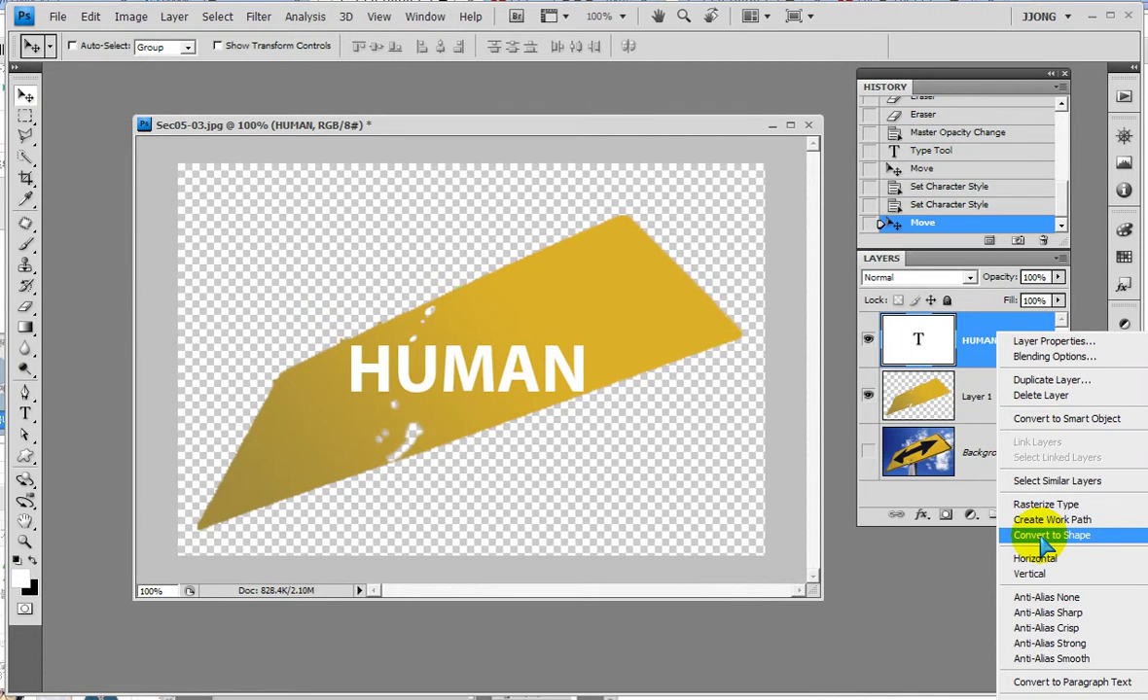
click(1047, 536)
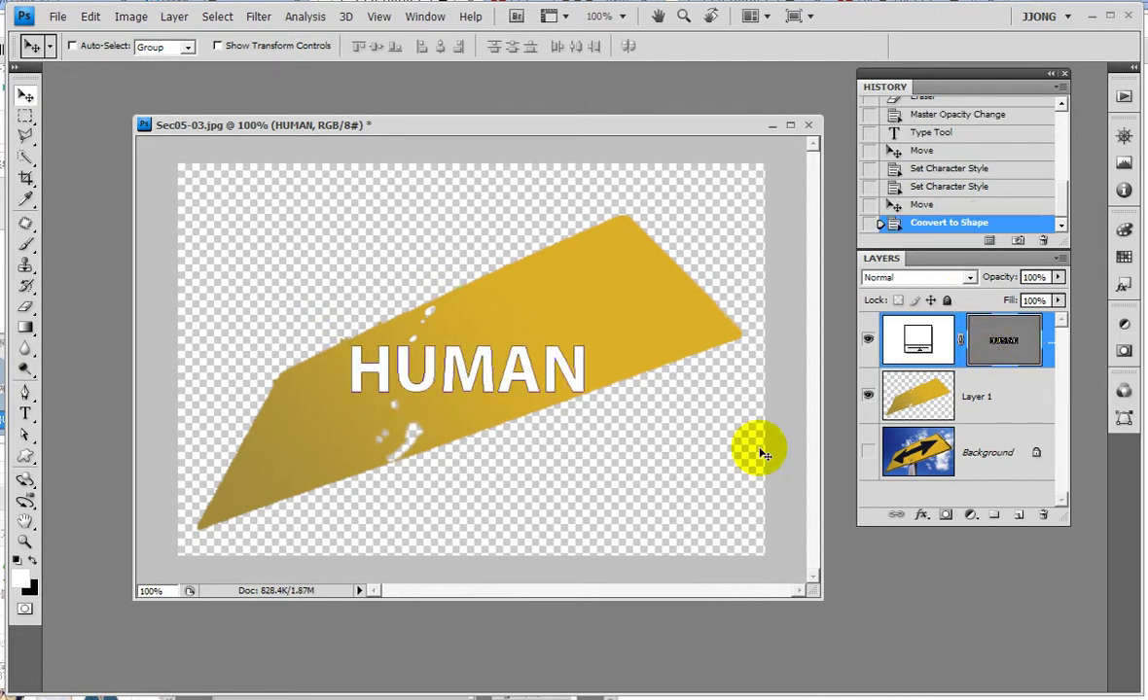
click(868, 451)
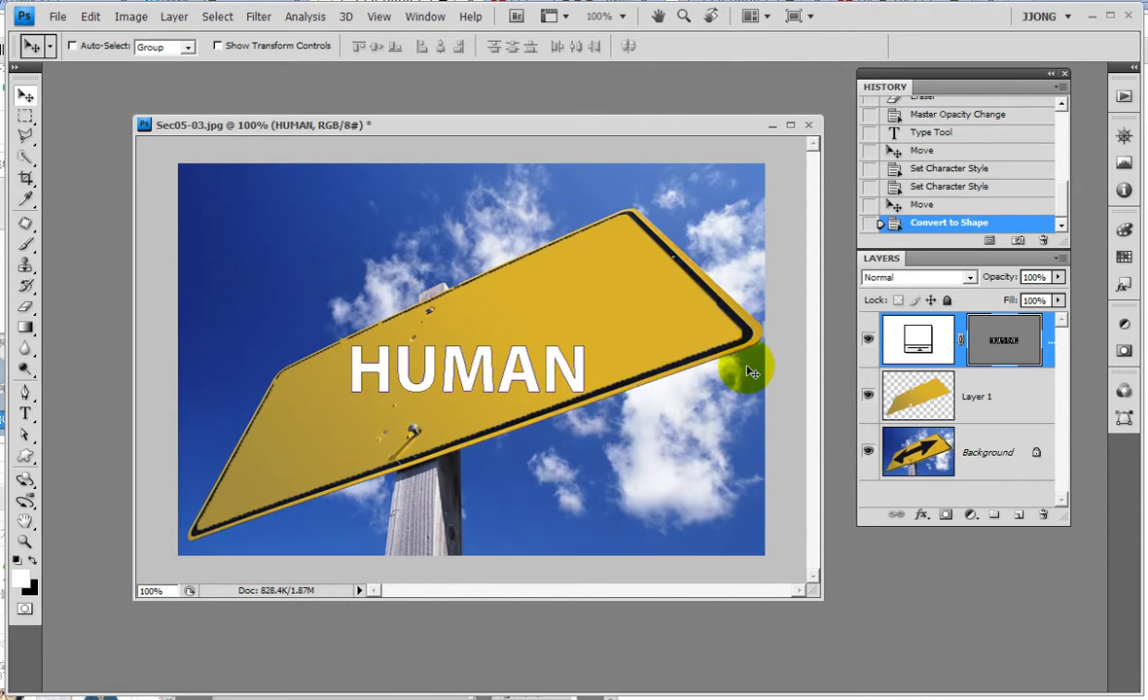
key(ctrl+t)
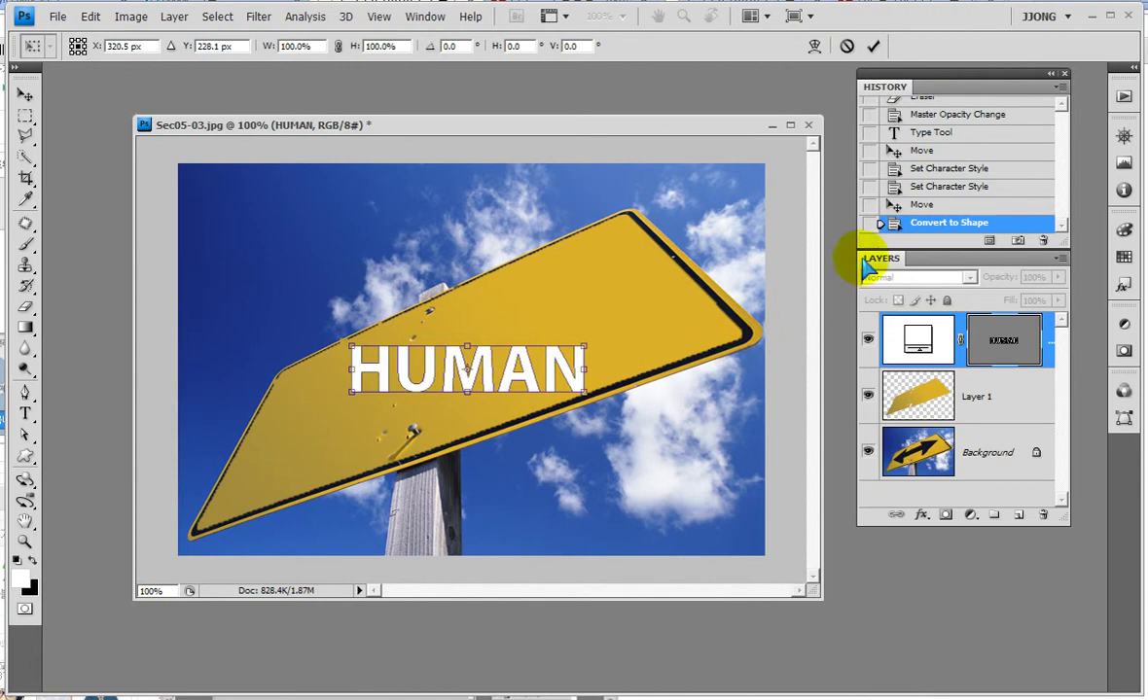
Step: Distort HUMAN's four corners to the sign's corners so it follows the perspective, then apply
right_click(525, 373)
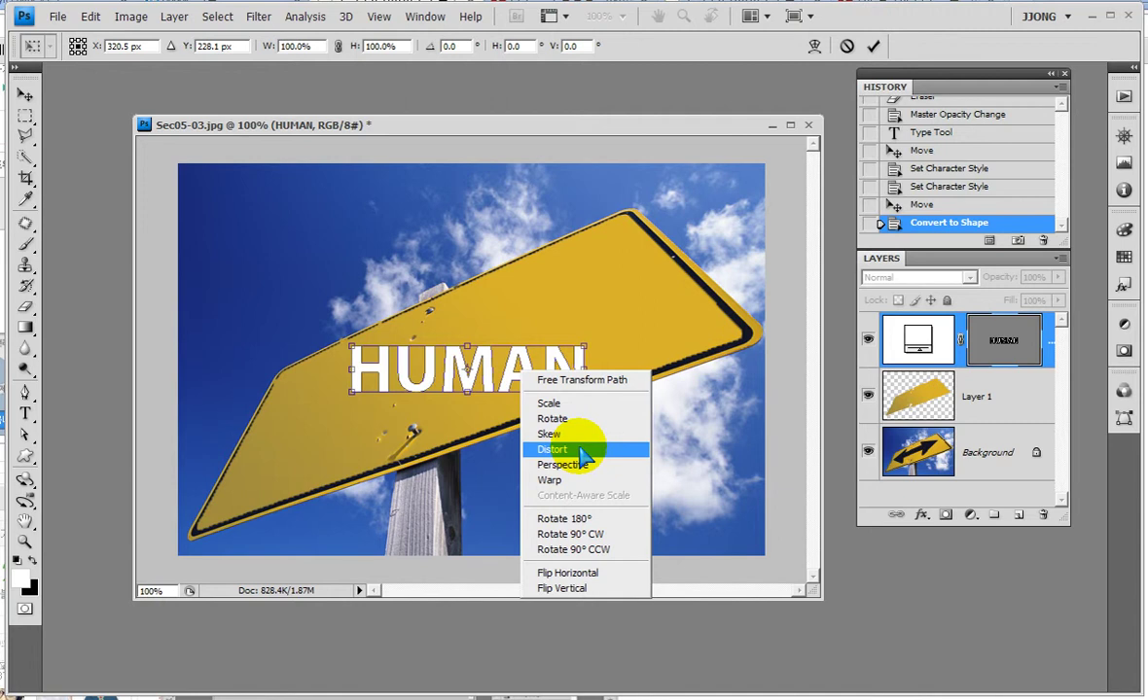
click(580, 449)
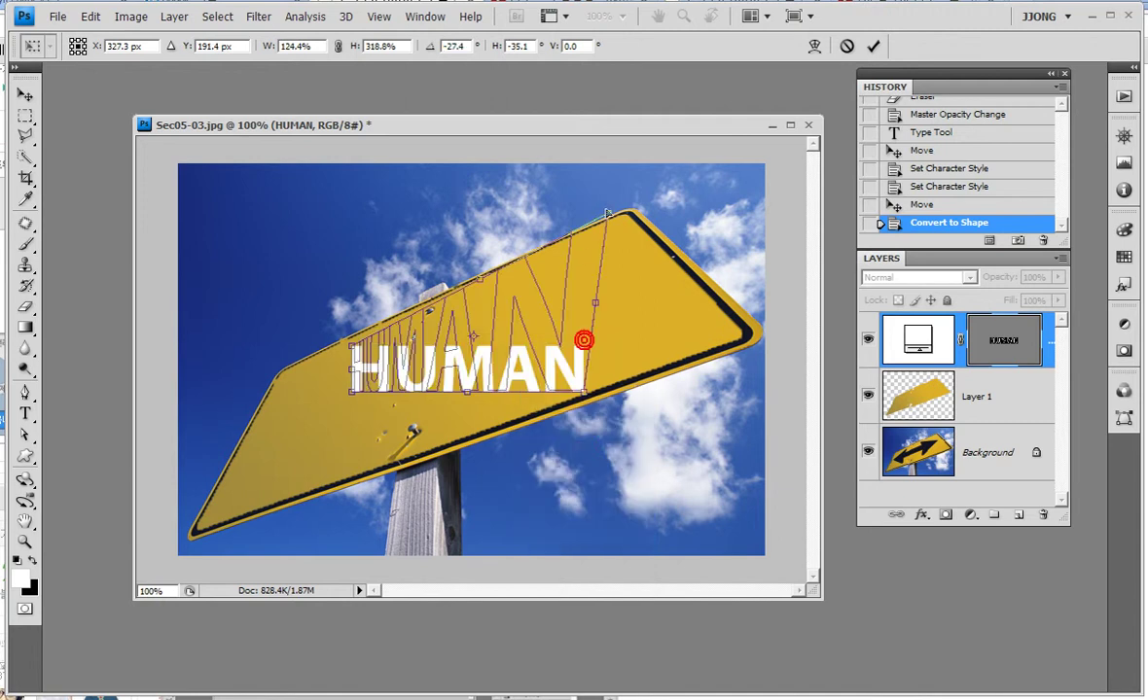
drag(583, 342, 611, 231)
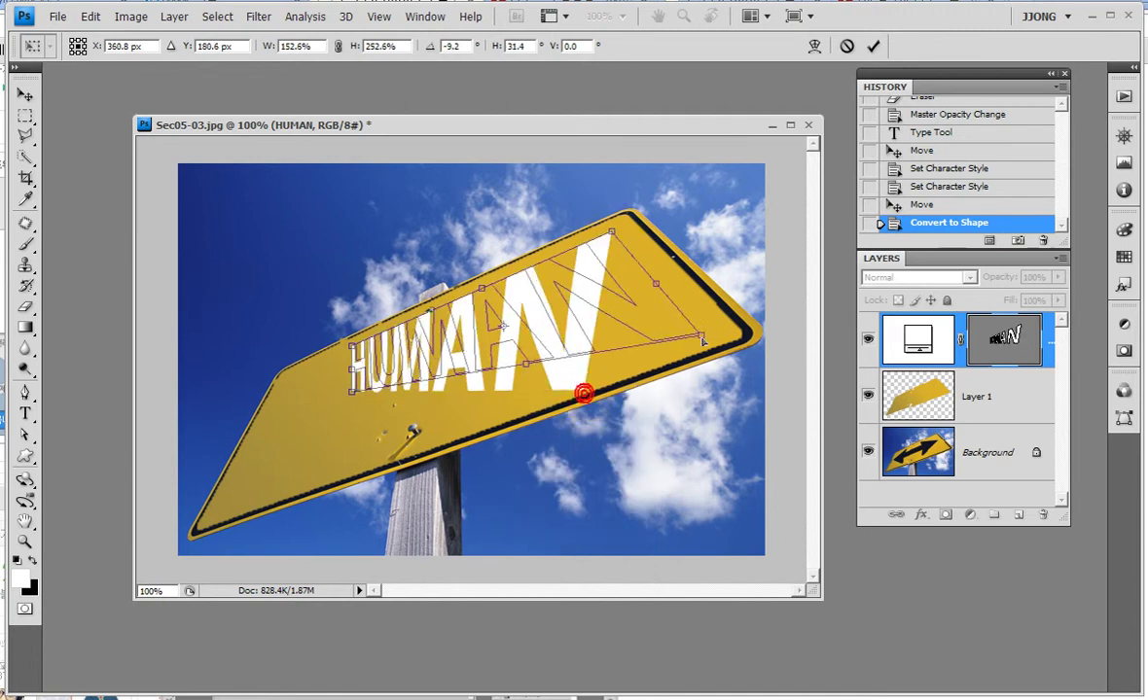
drag(583, 393, 708, 328)
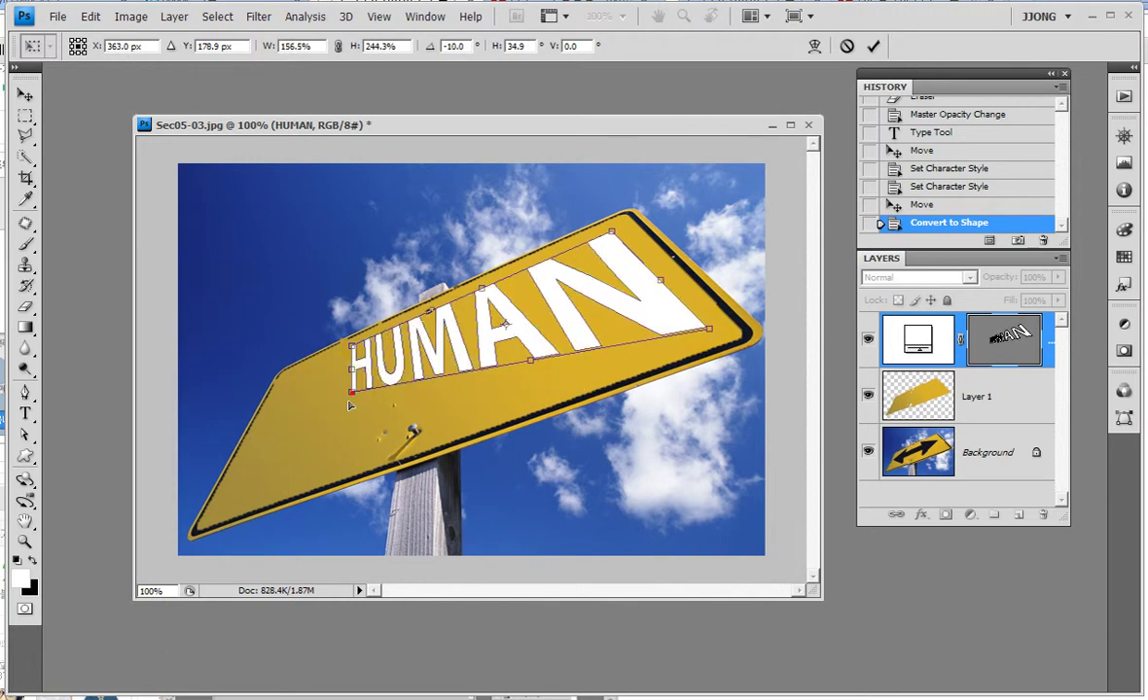
drag(352, 393, 236, 496)
drag(352, 347, 296, 378)
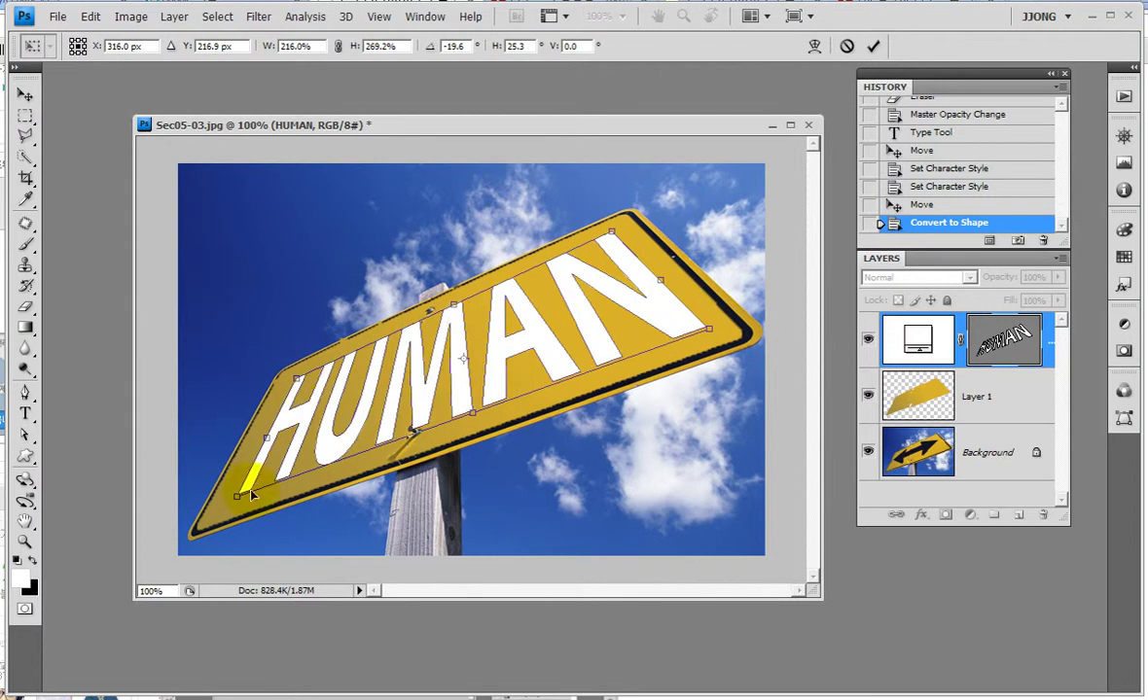
drag(237, 501, 232, 499)
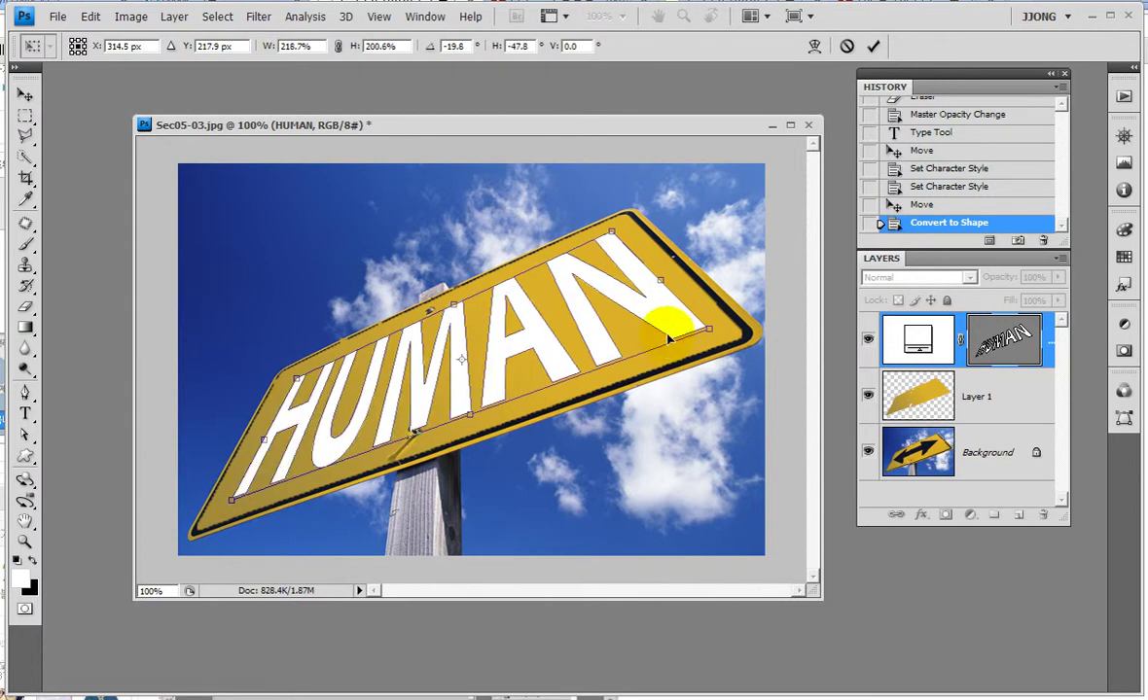
drag(660, 280, 668, 287)
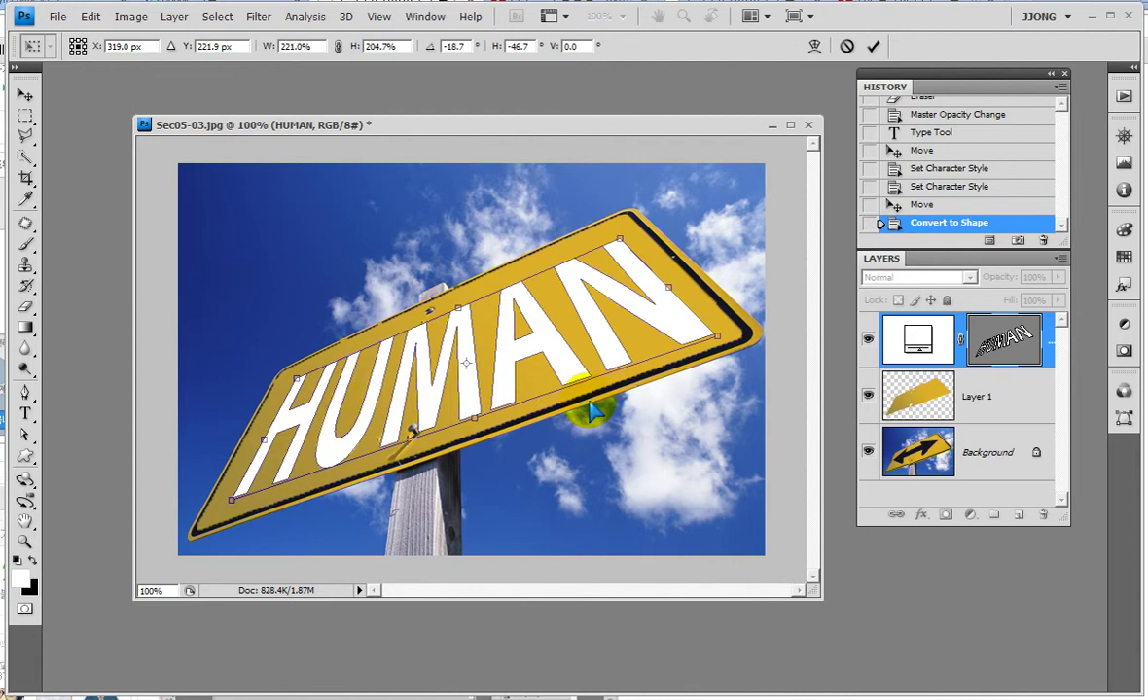
key(Return)
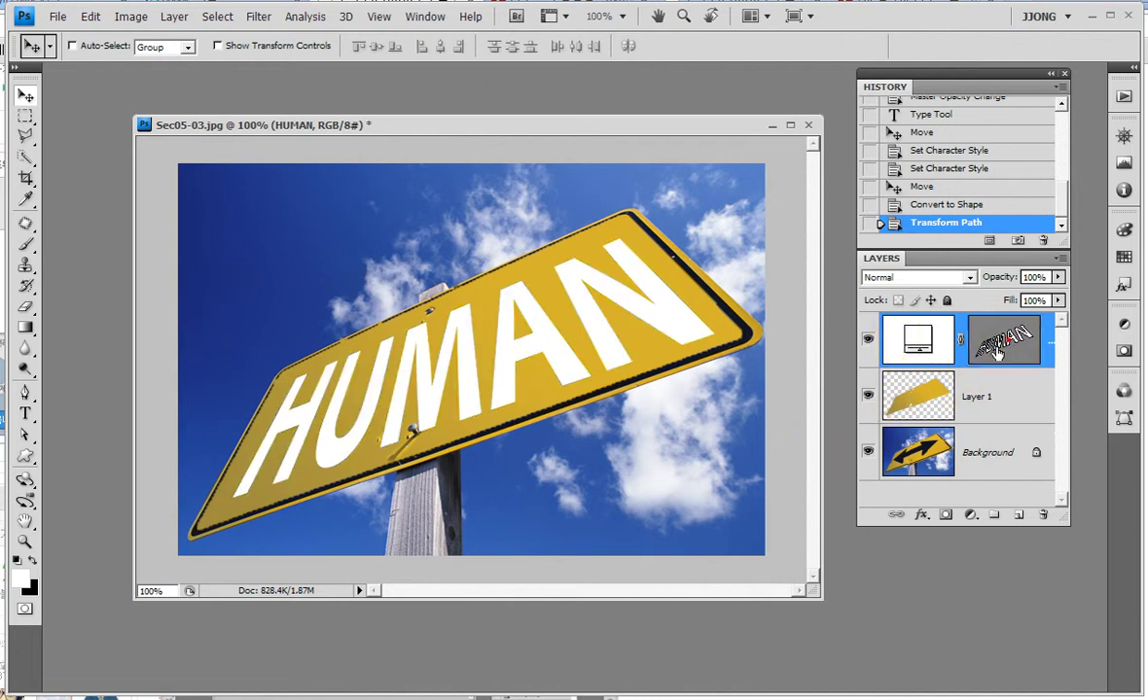
Step: Add a drop shadow to HUMAN at about 149° angle and 11 px distance
click(921, 514)
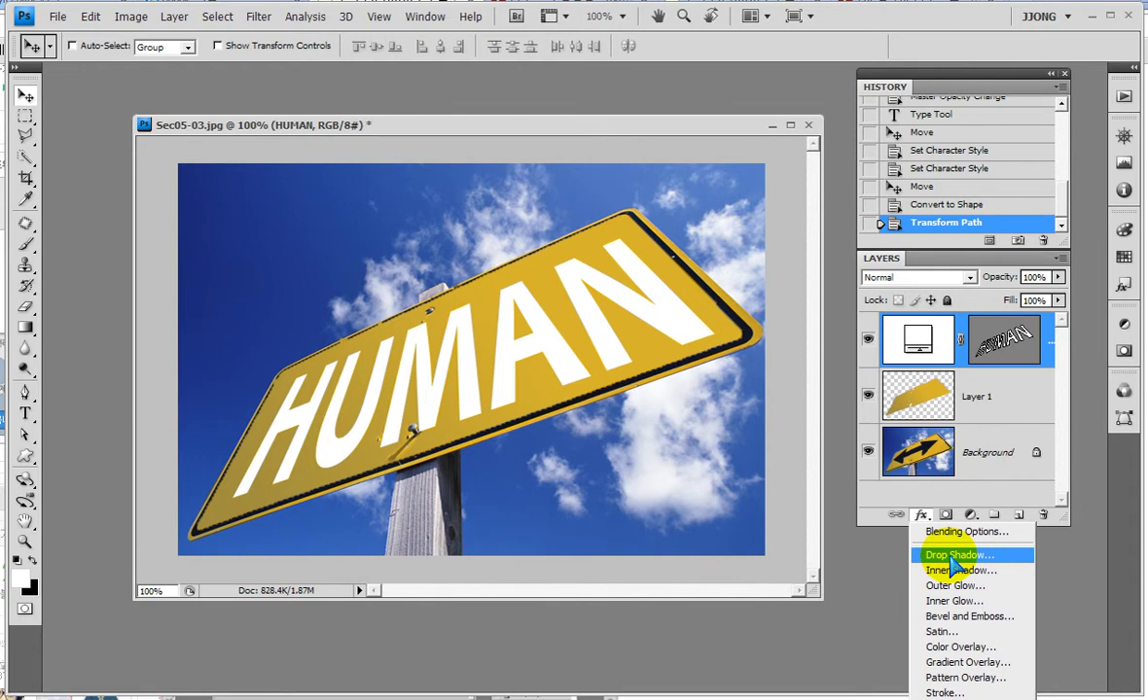
click(957, 558)
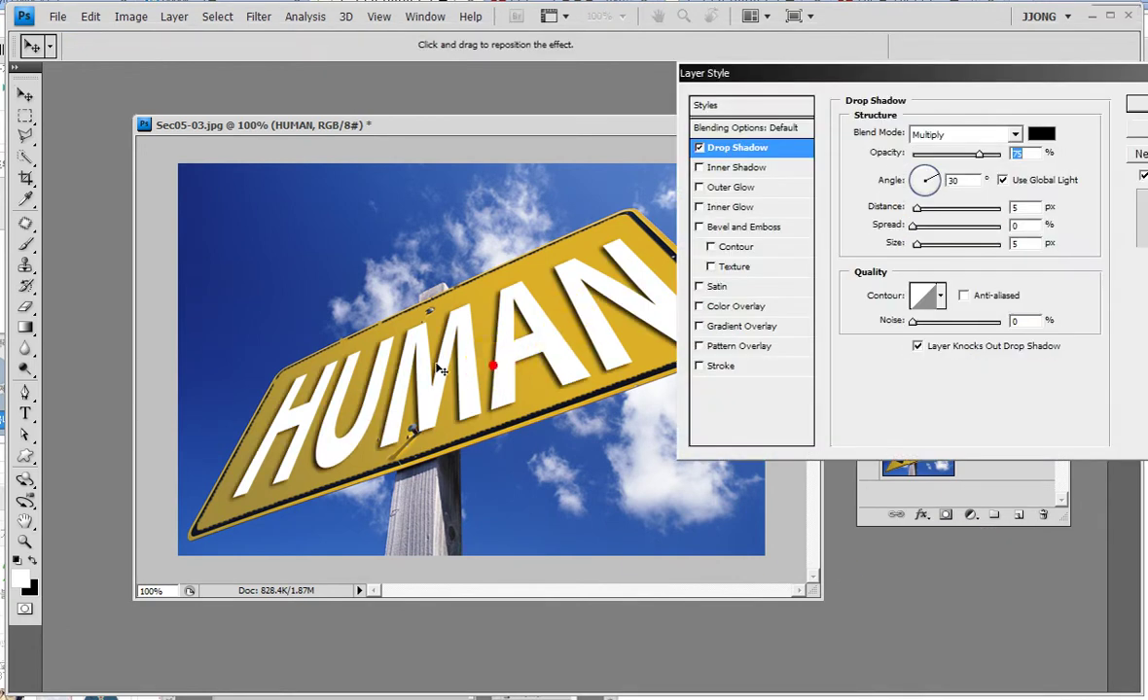
drag(456, 385, 513, 378)
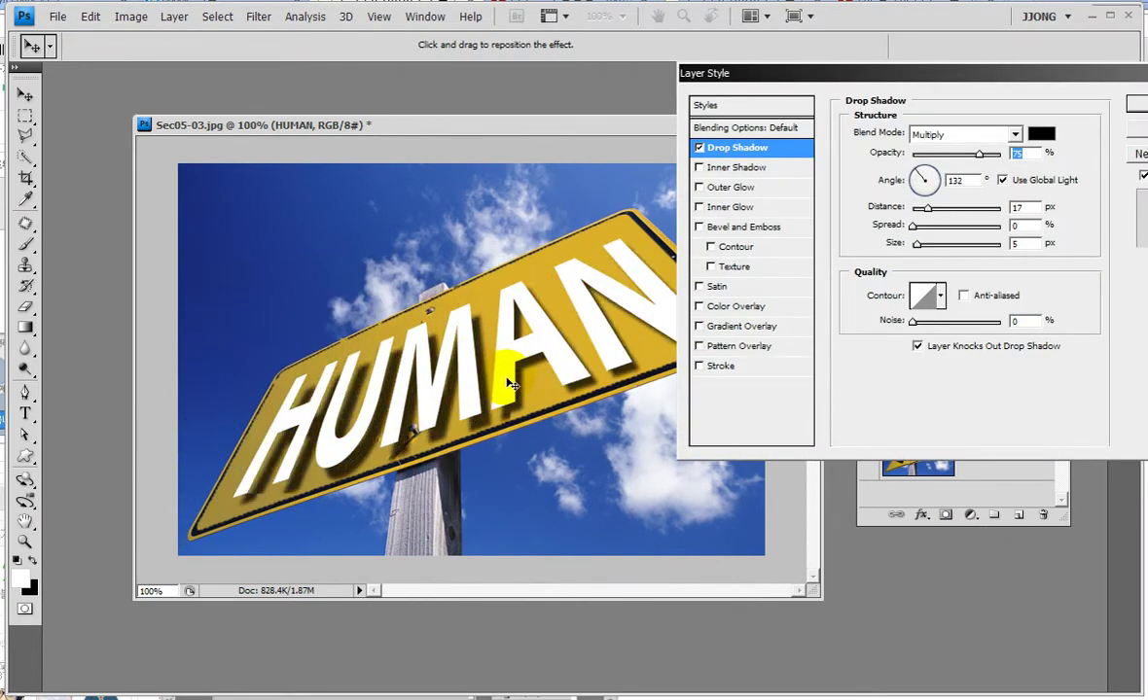
drag(513, 378, 502, 372)
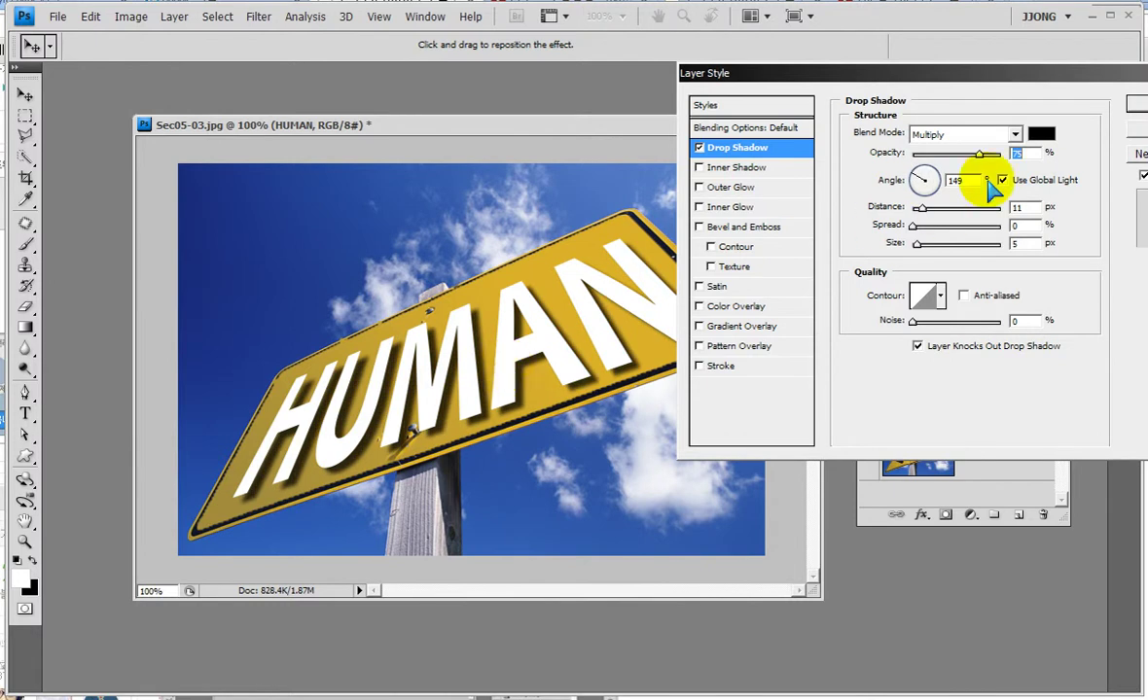